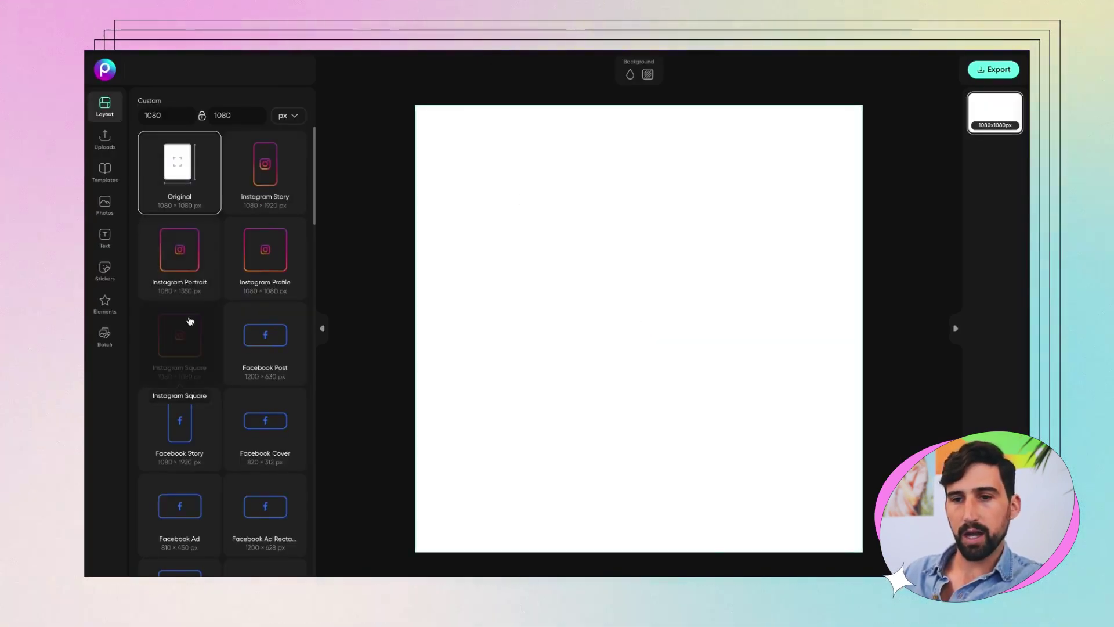
Apply the Instagram Story preset for a 1080 × 1920 px canvas and open the Photos library.
scroll(245, 314, down, 5)
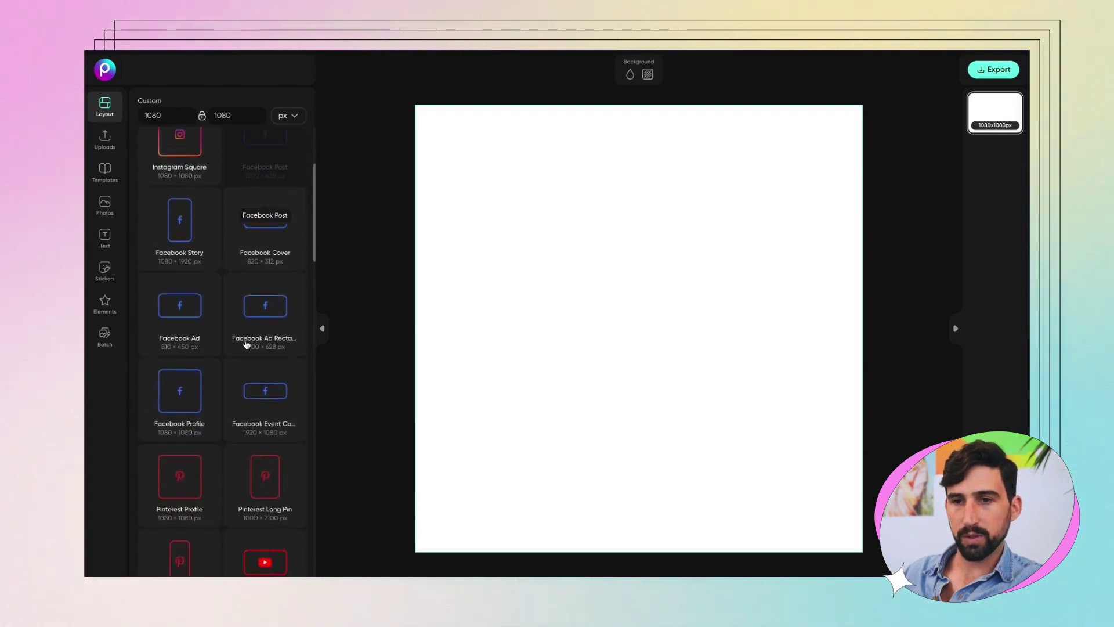
scroll(247, 344, up, 3)
scroll(246, 345, up, 2)
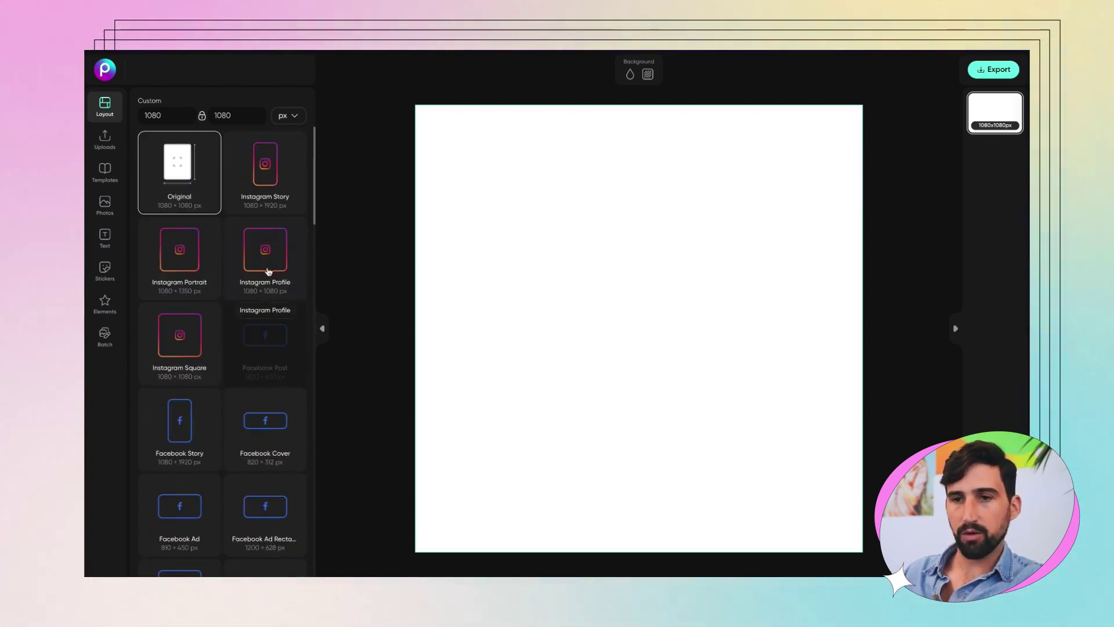
click(275, 194)
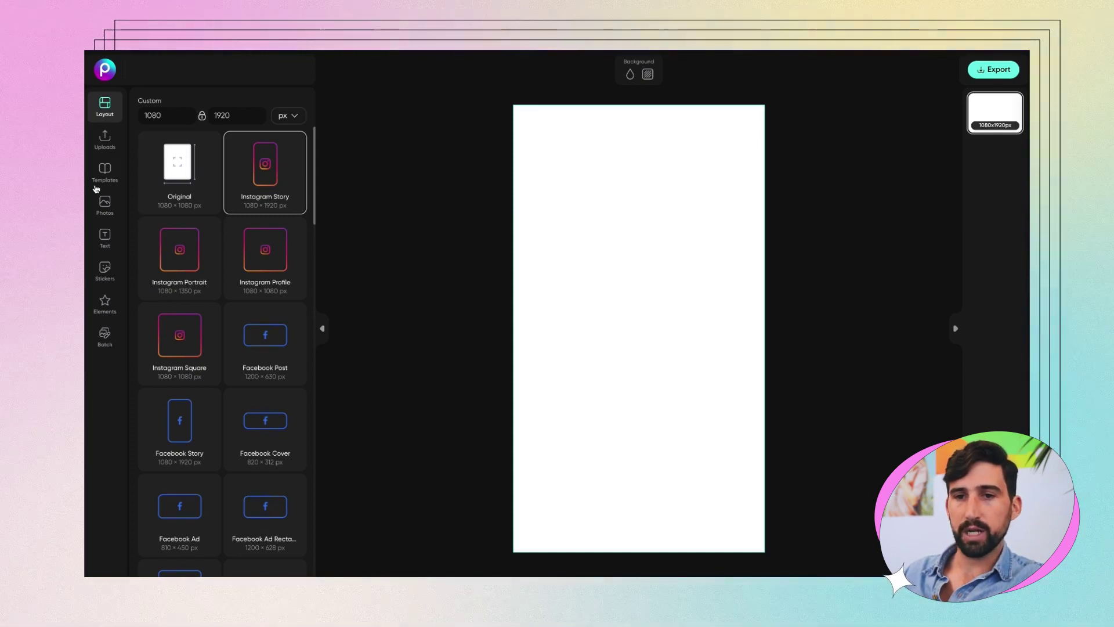
click(104, 203)
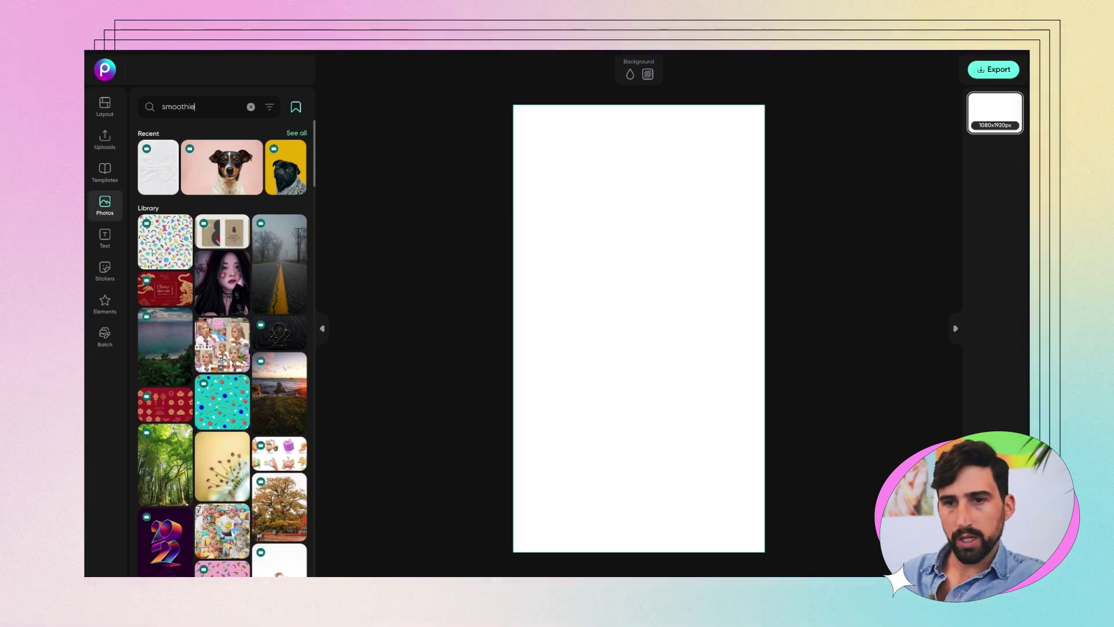
Search stock photos for 'smoothie', browse the results, then switch to the Uploads tab.
key(Return)
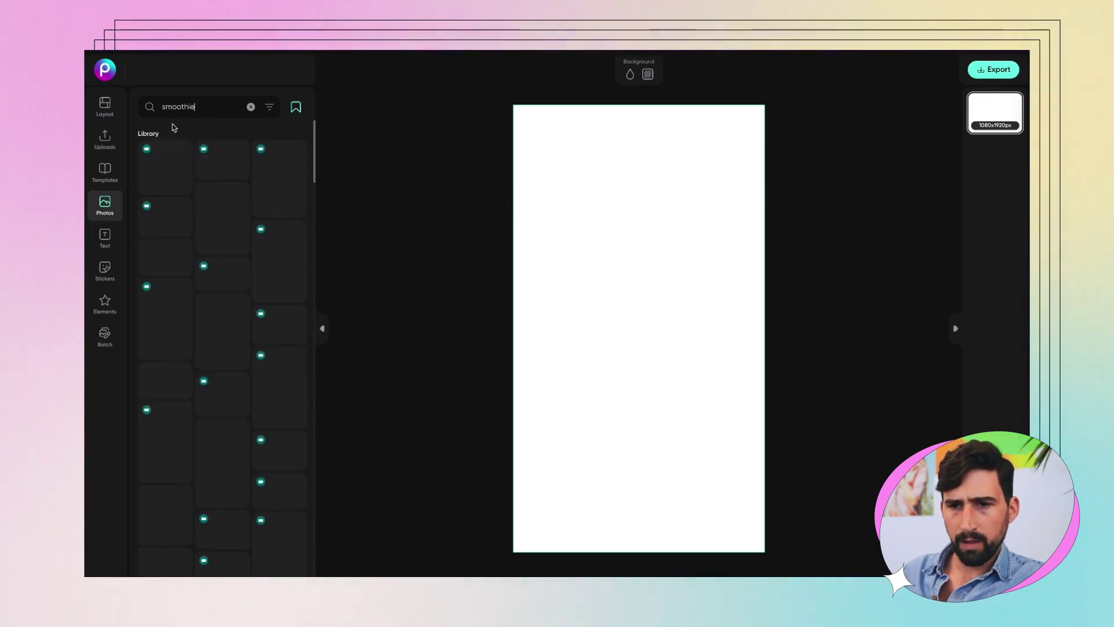
scroll(204, 220, down, 7)
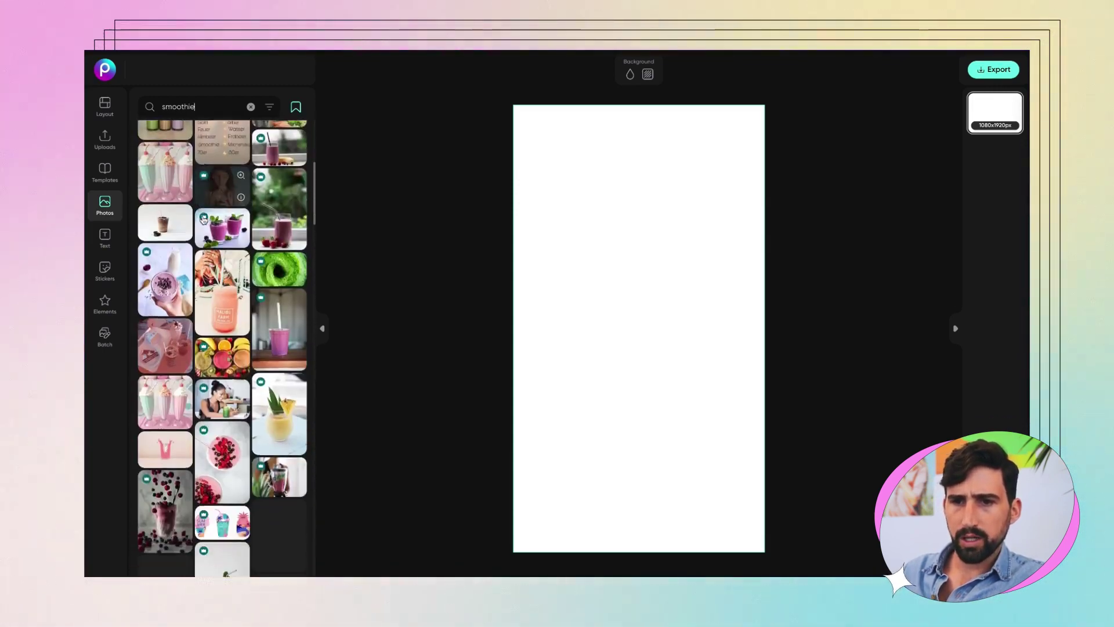
scroll(204, 220, up, 8)
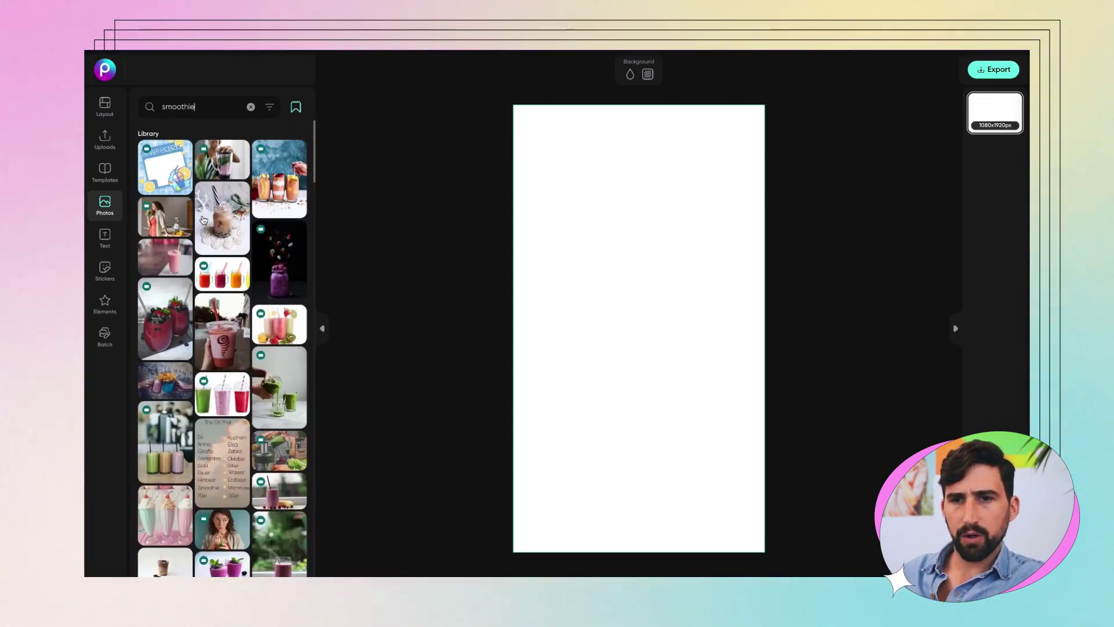
click(102, 137)
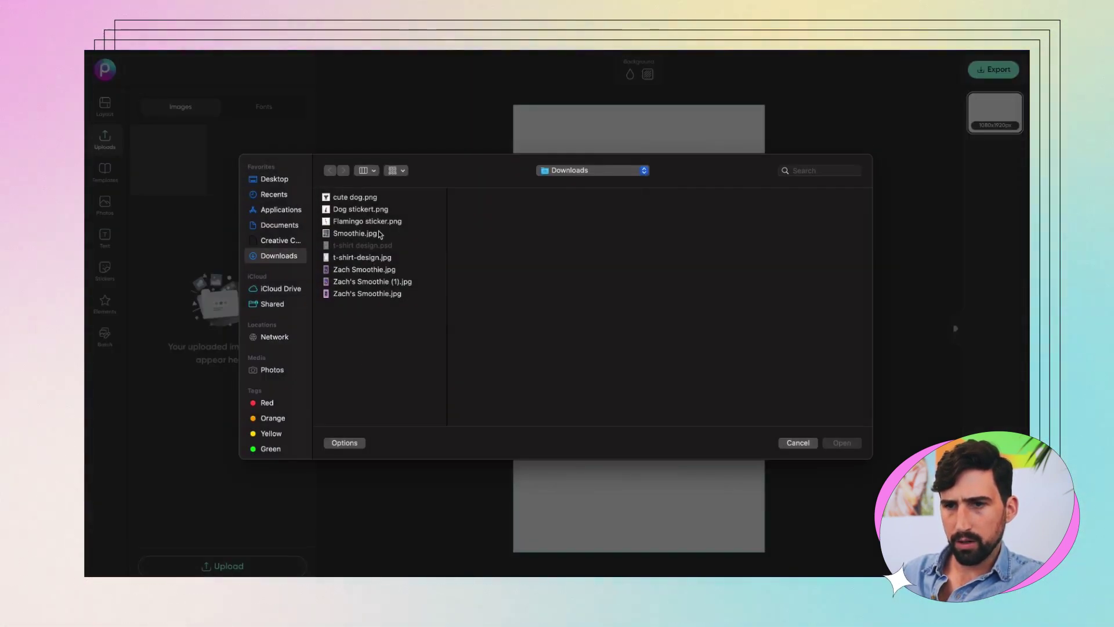
Upload Smoothie.jpg from Downloads onto the story canvas and begin cropping it.
click(354, 233)
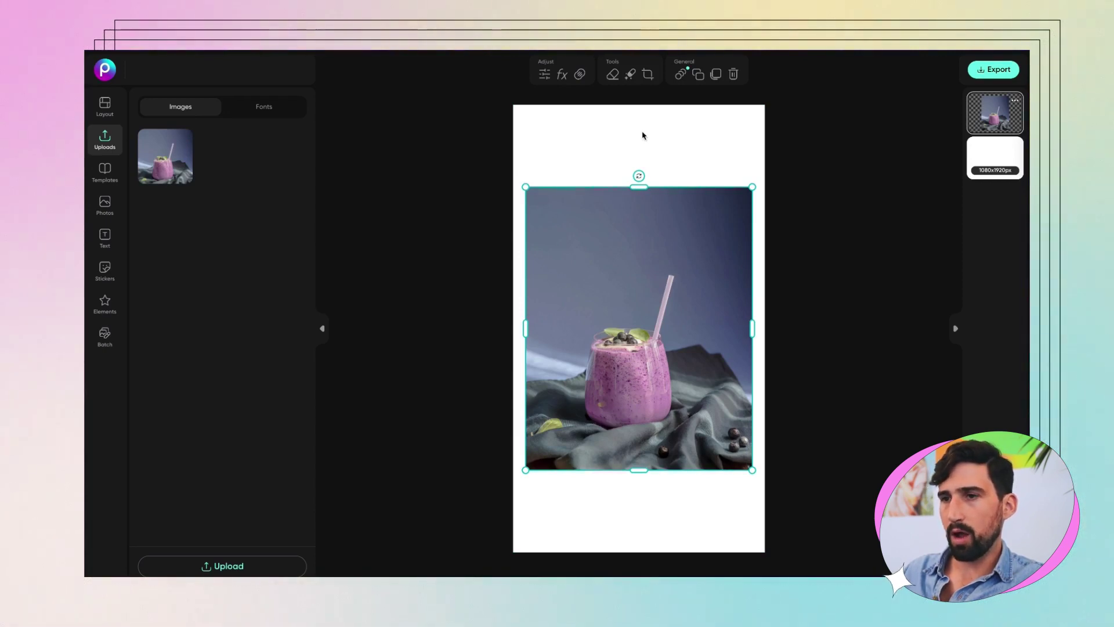
click(648, 77)
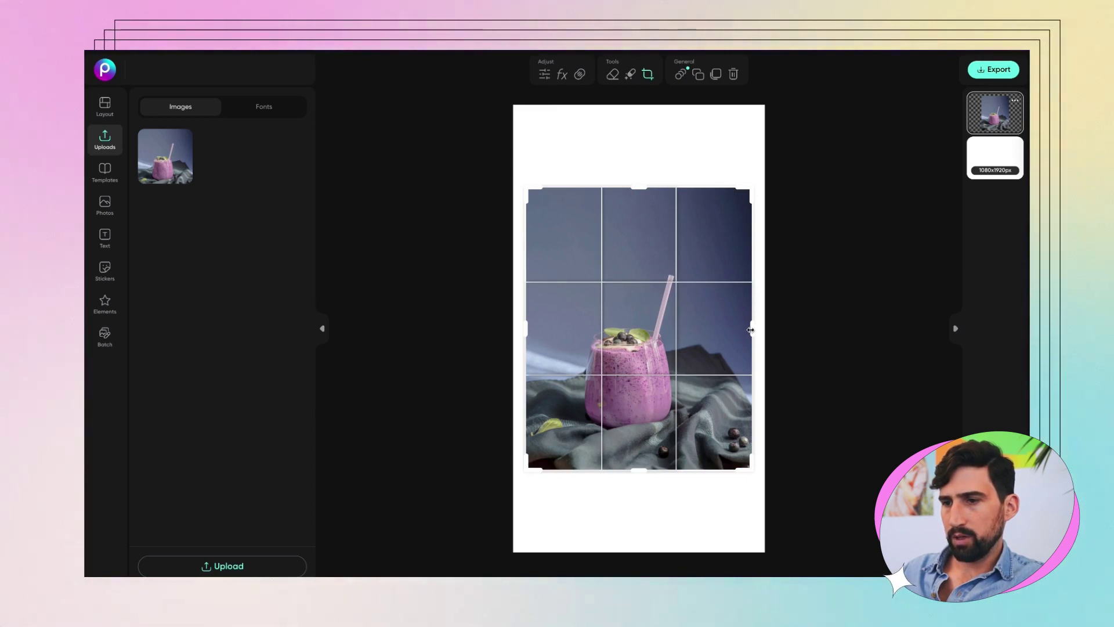
Crop the smoothie photo by trimming its right, left and top edges.
drag(751, 330, 723, 332)
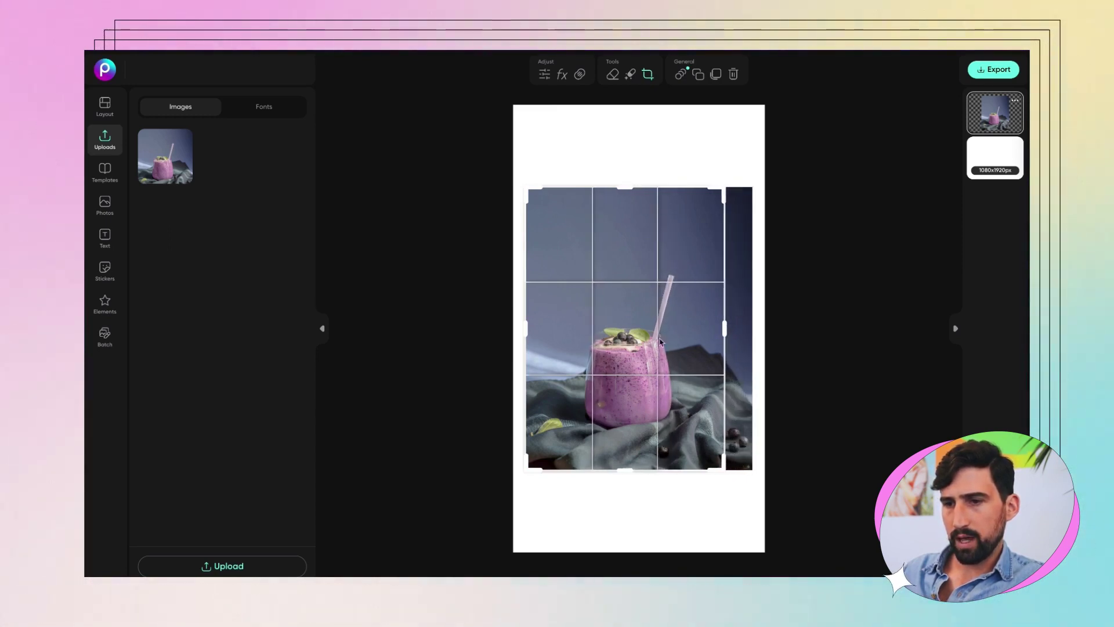
drag(525, 328, 549, 328)
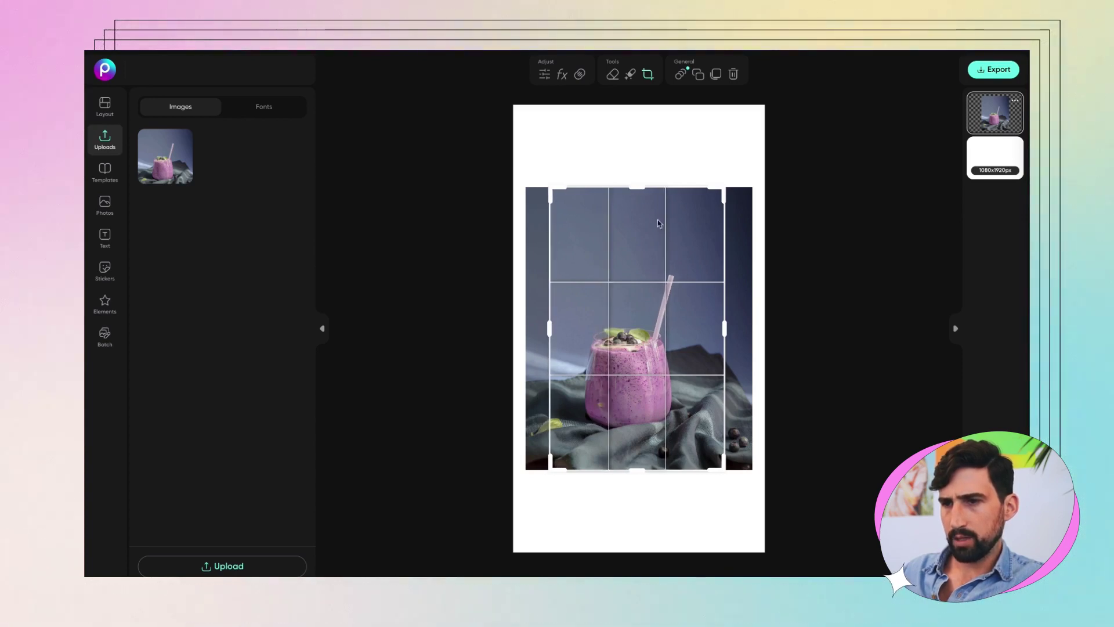
drag(642, 188, 643, 209)
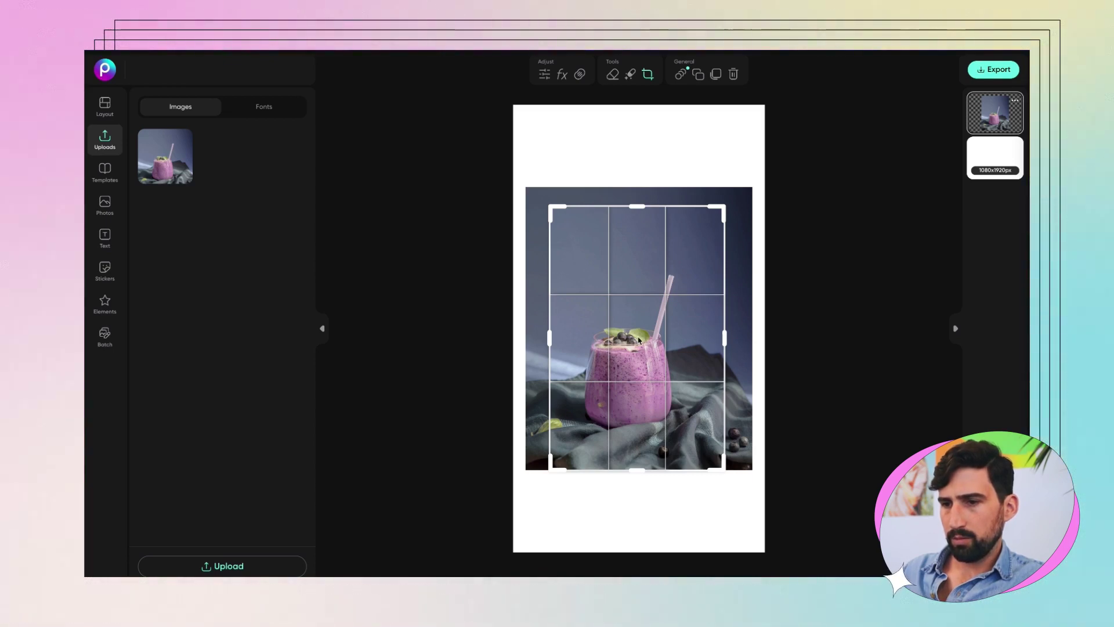
drag(639, 340, 631, 336)
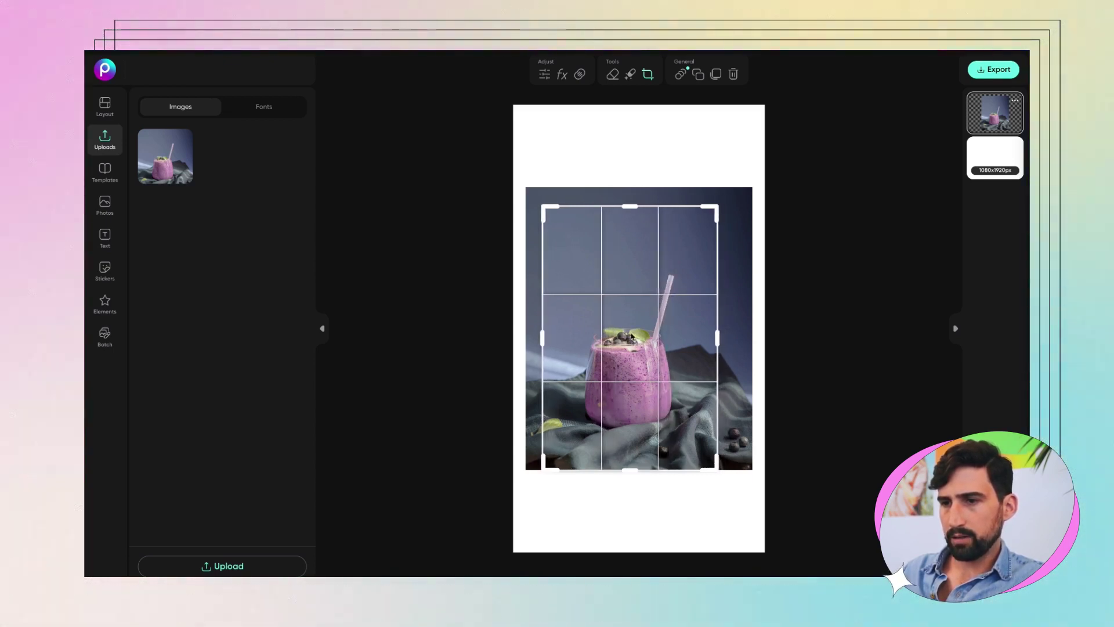
click(628, 151)
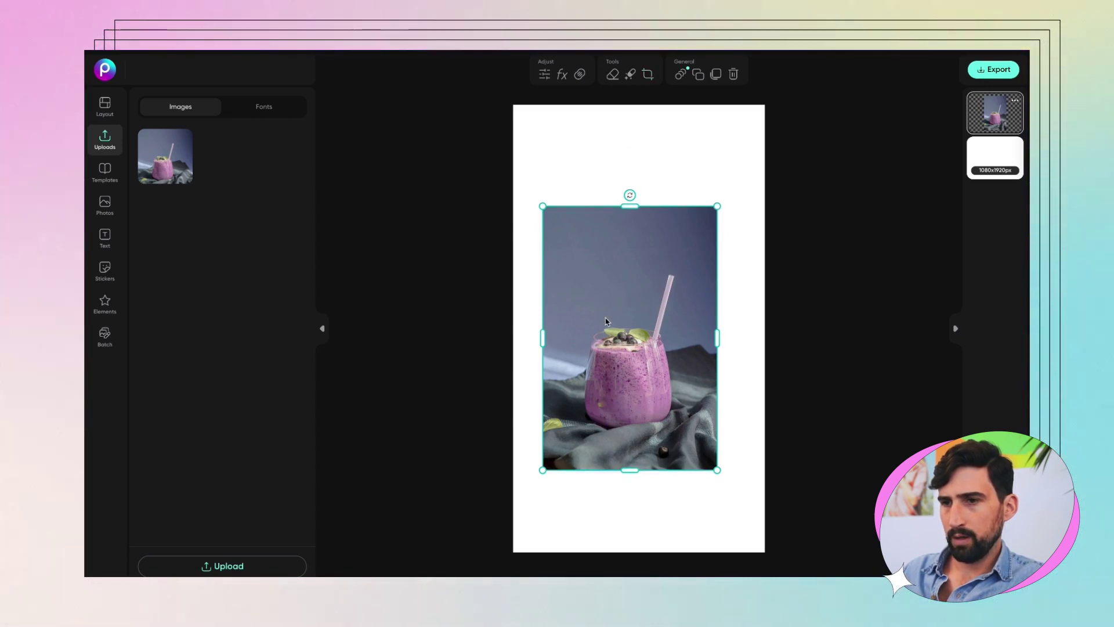
Nudge the cropped photo up and enlarge it evenly around its centre.
drag(607, 318, 618, 319)
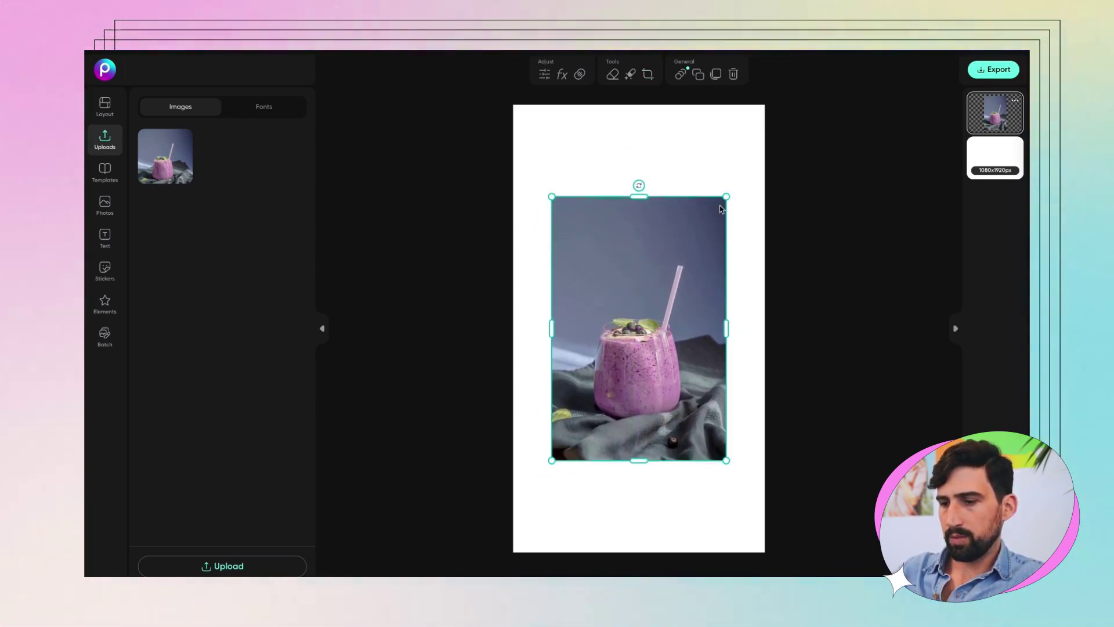
drag(725, 199, 740, 190)
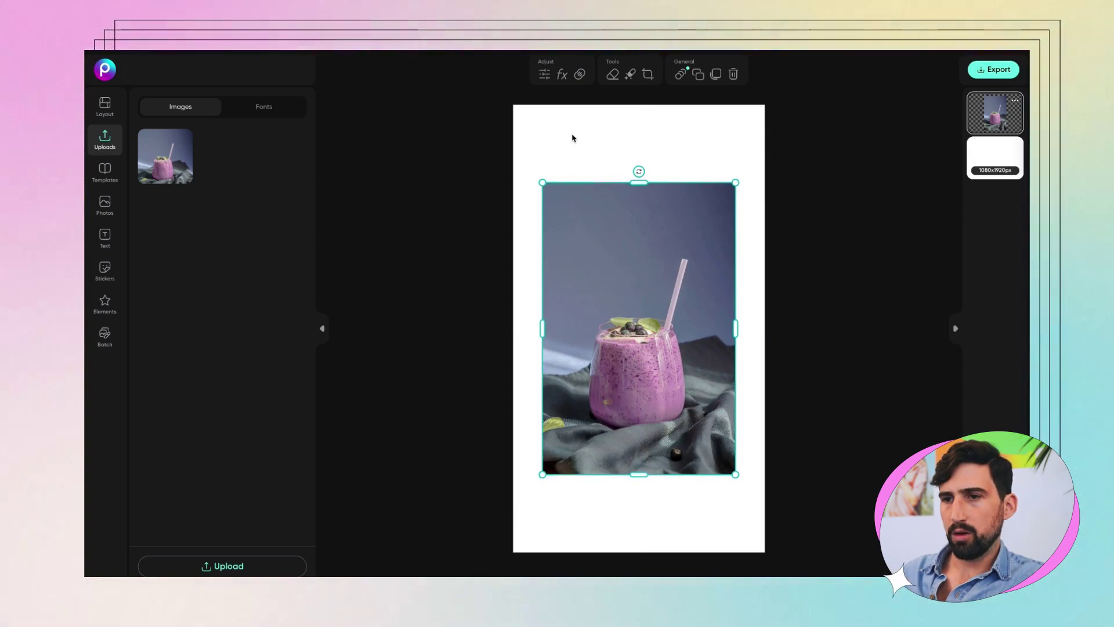
click(545, 78)
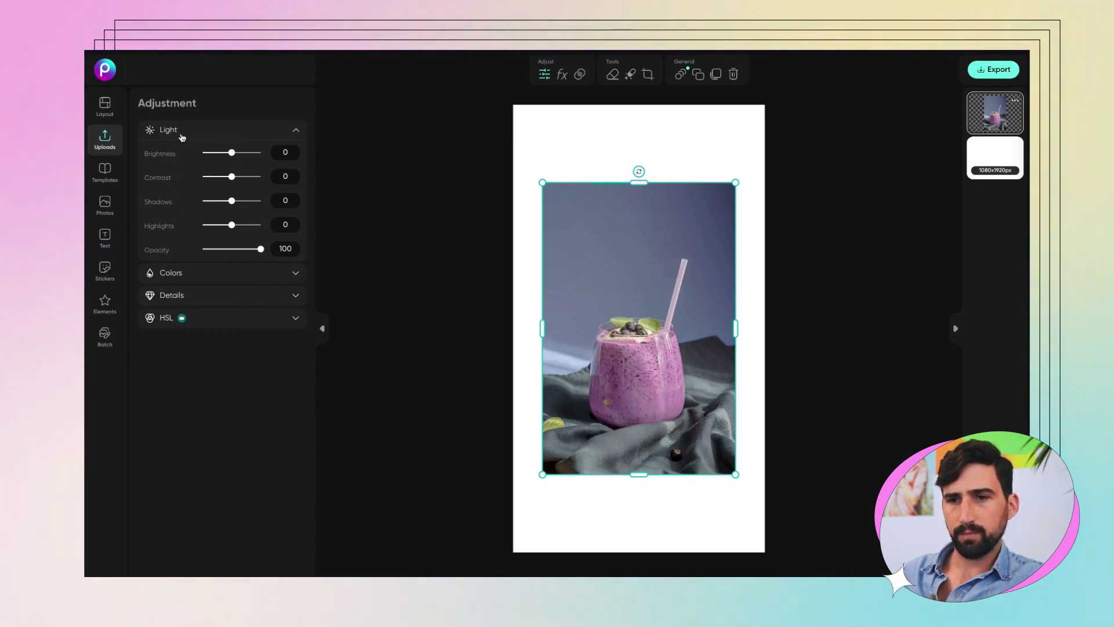
Set the Light sliders to Brightness -8, Contrast 28, Shadows -19 and Highlights -32.
drag(231, 153, 230, 154)
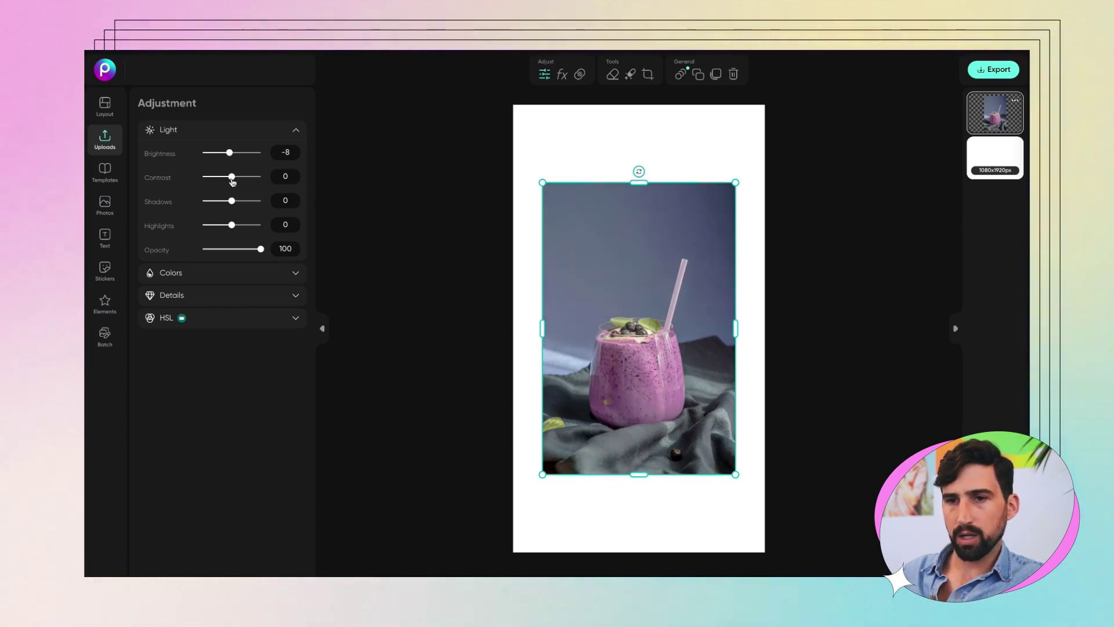
drag(232, 180, 238, 183)
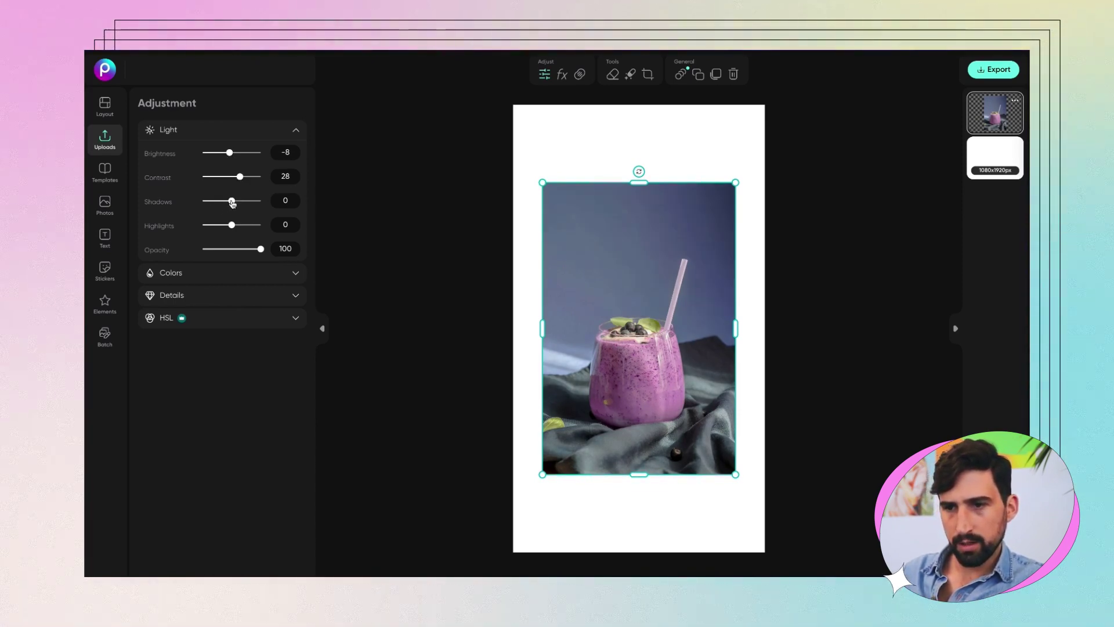
drag(232, 202, 230, 203)
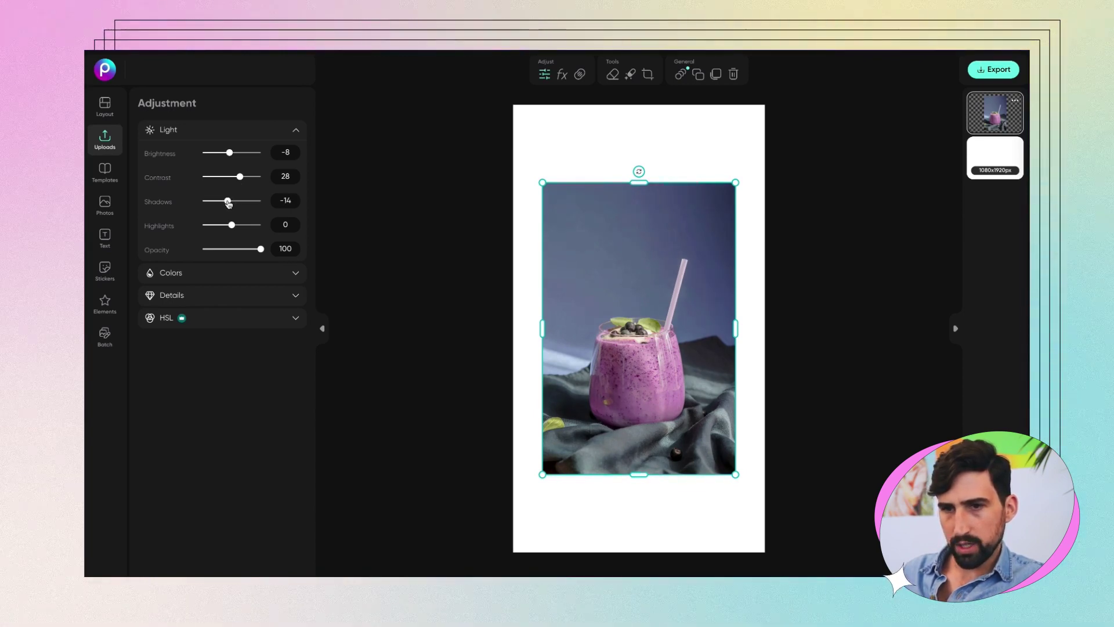
drag(228, 201, 227, 203)
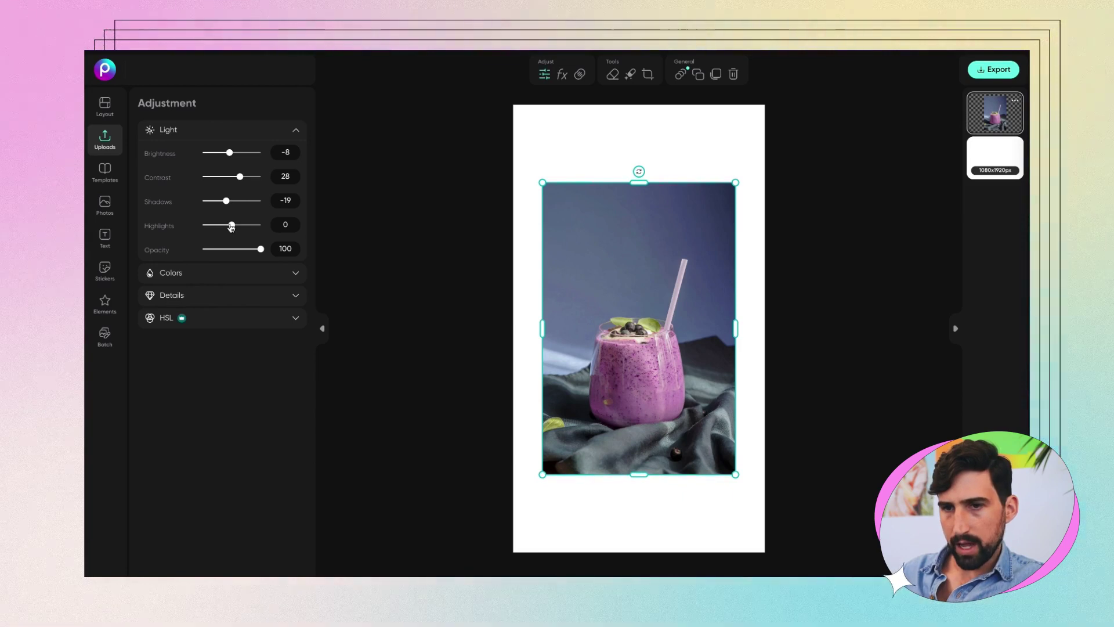
drag(232, 227, 228, 227)
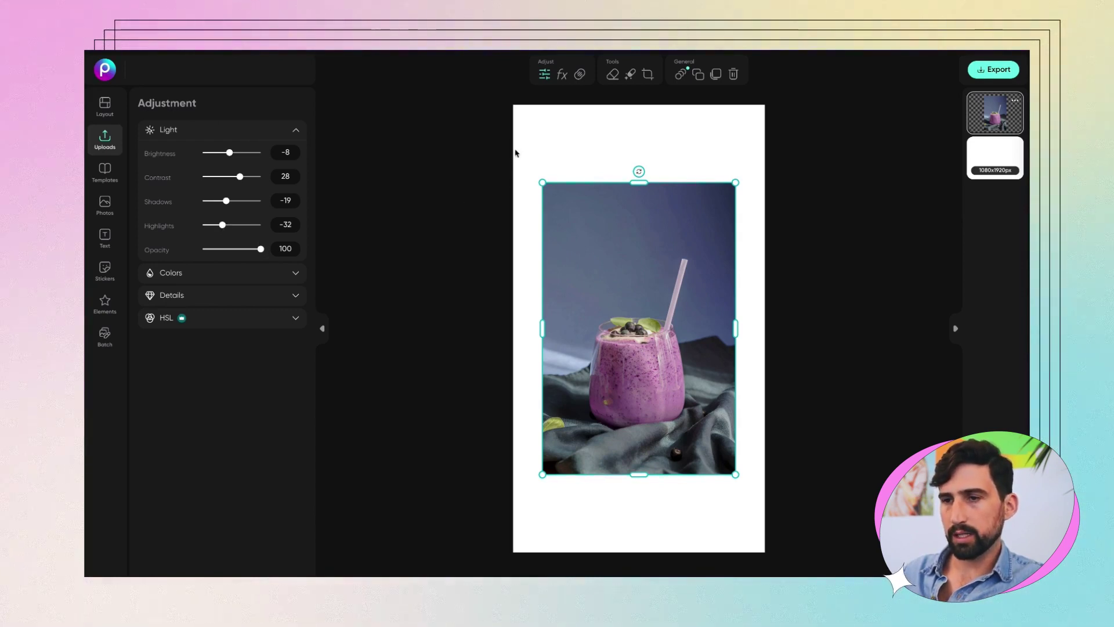
Select the smoothie photo and browse its effects to the Featured collection.
click(528, 130)
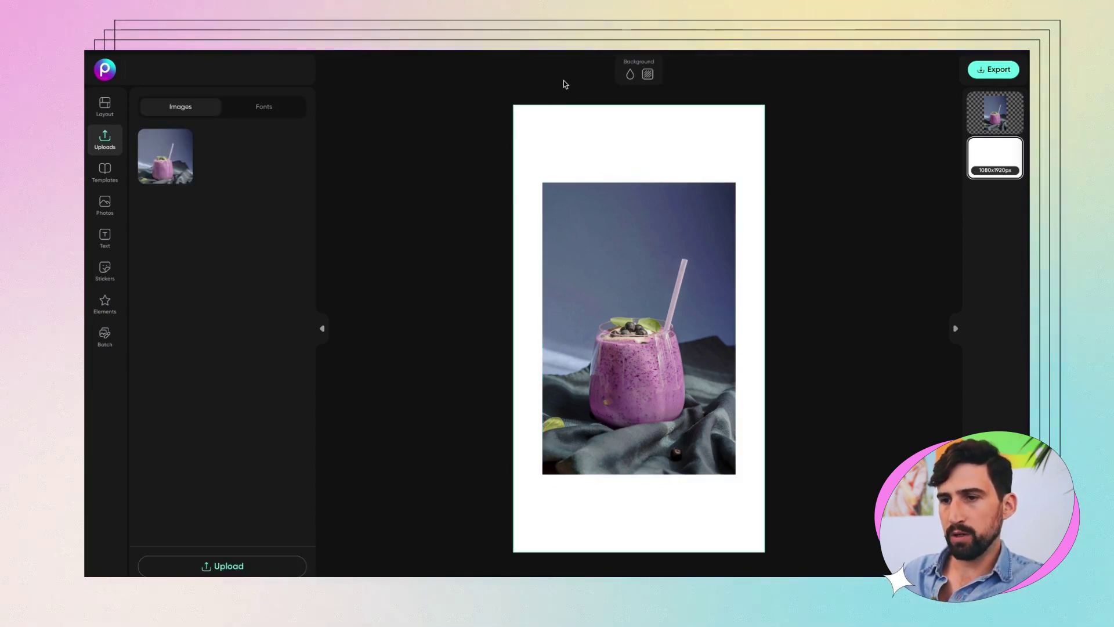
click(592, 214)
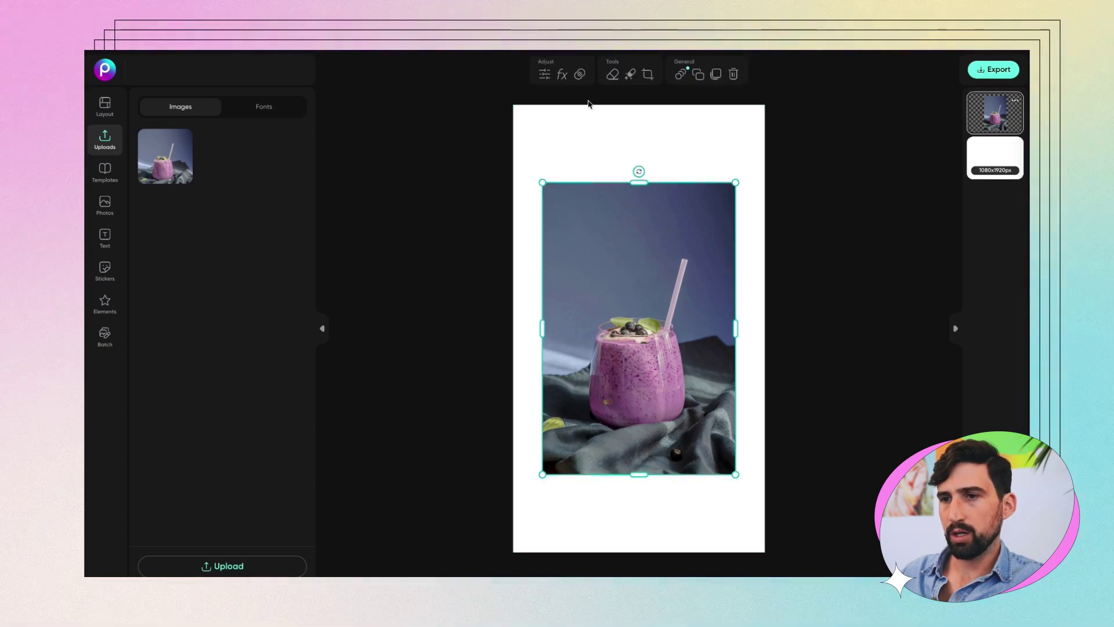
click(563, 75)
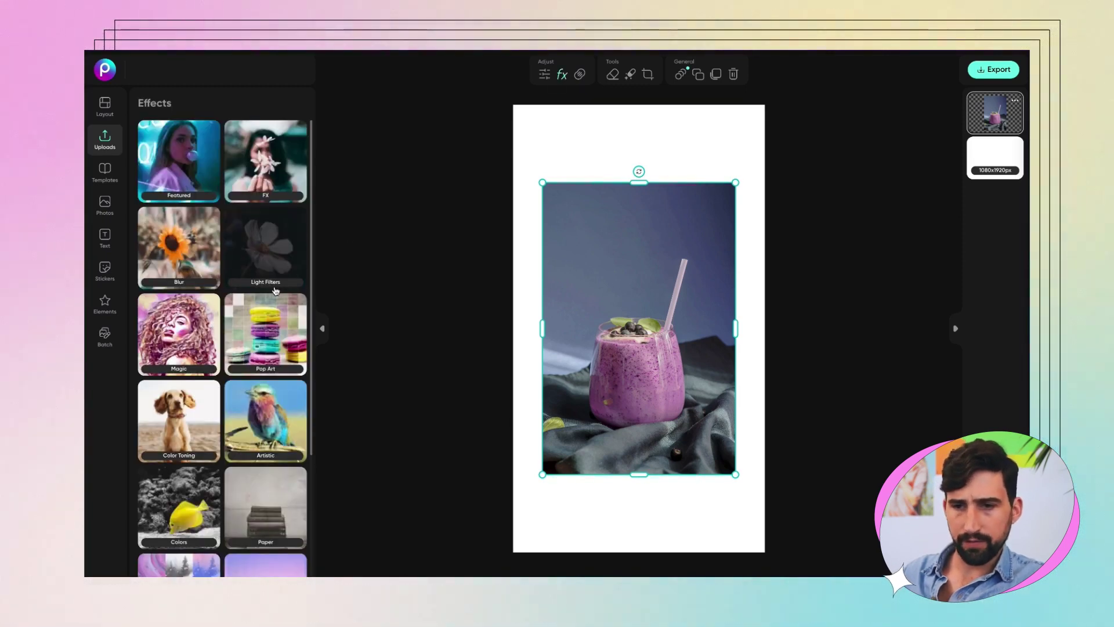
scroll(276, 290, down, 2)
scroll(275, 290, down, 3)
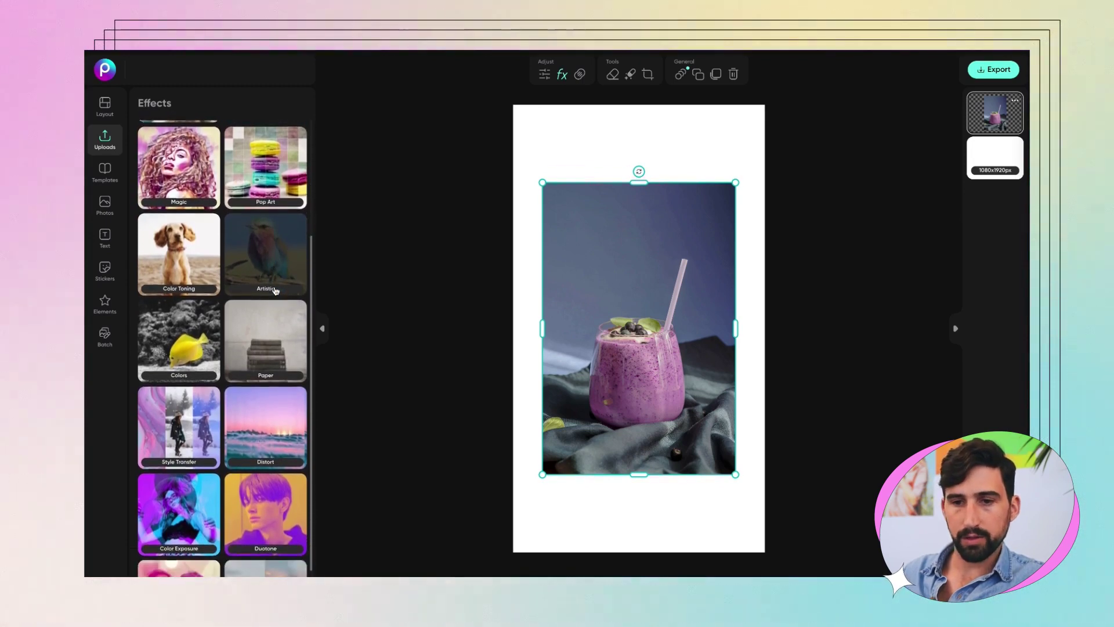
scroll(255, 413, up, 6)
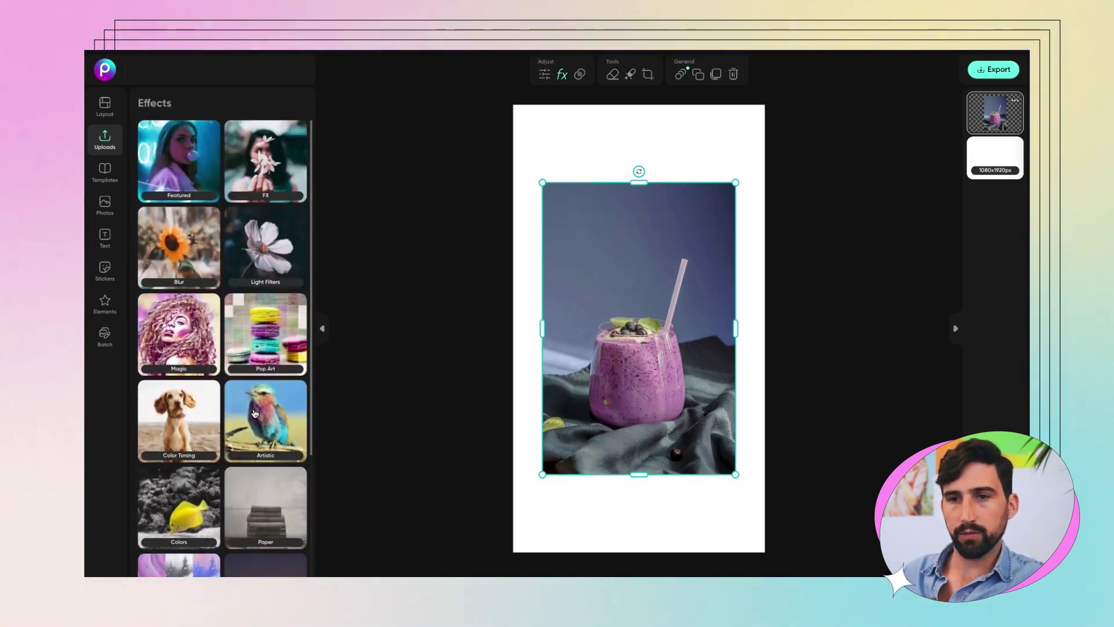
click(179, 165)
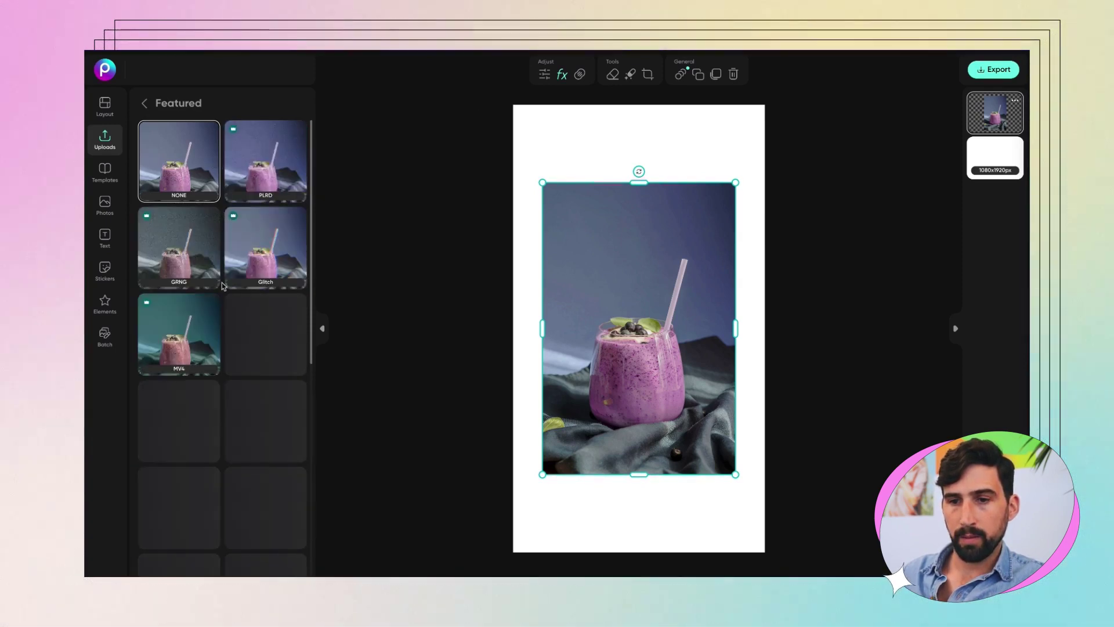
Preview the Saturation and SPC 2 effects, then apply the 1993 effect.
scroll(221, 285, down, 1)
scroll(221, 286, down, 2)
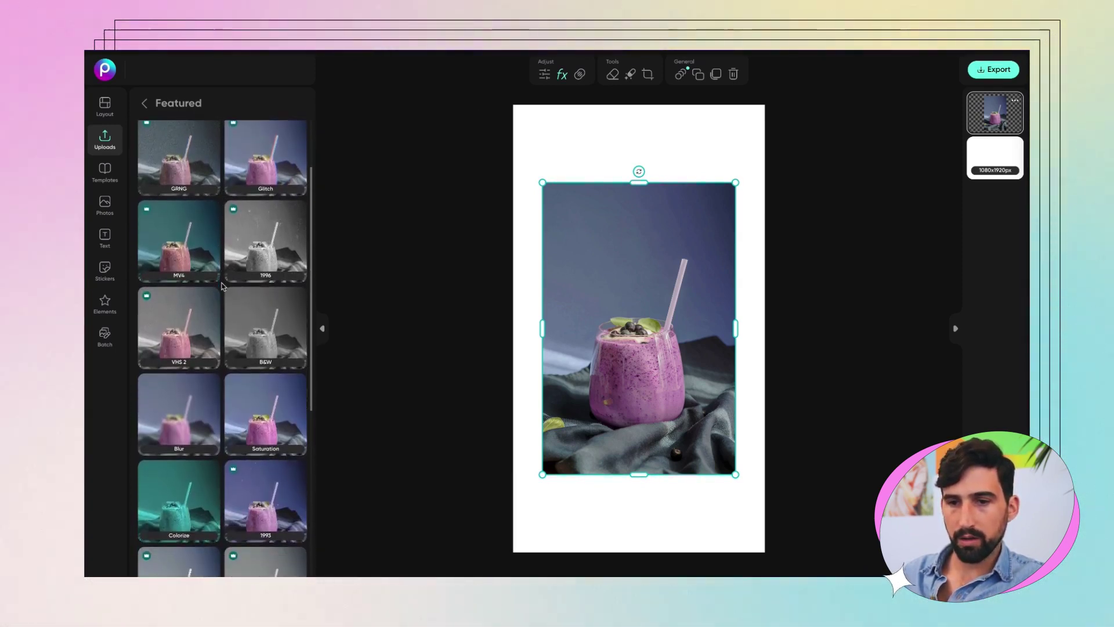
click(258, 382)
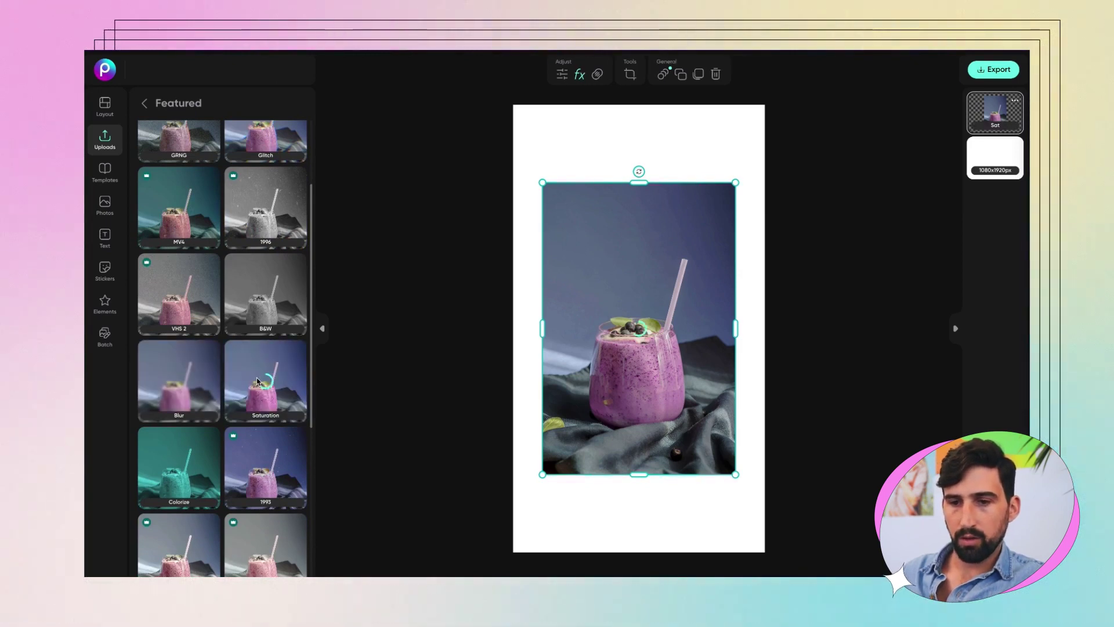
scroll(259, 394, down, 2)
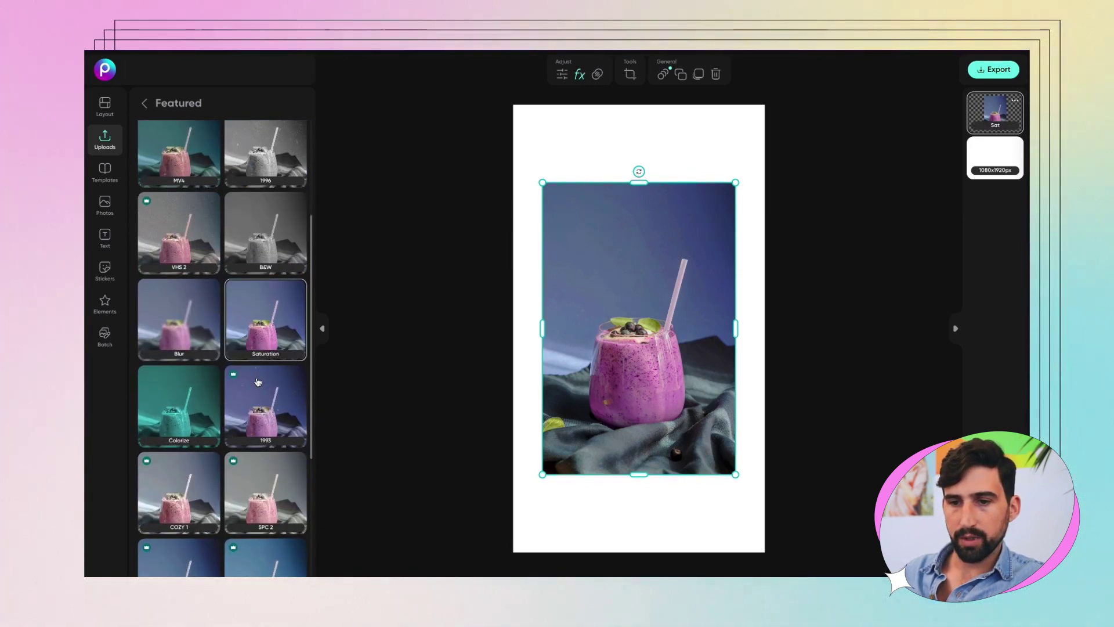
click(266, 466)
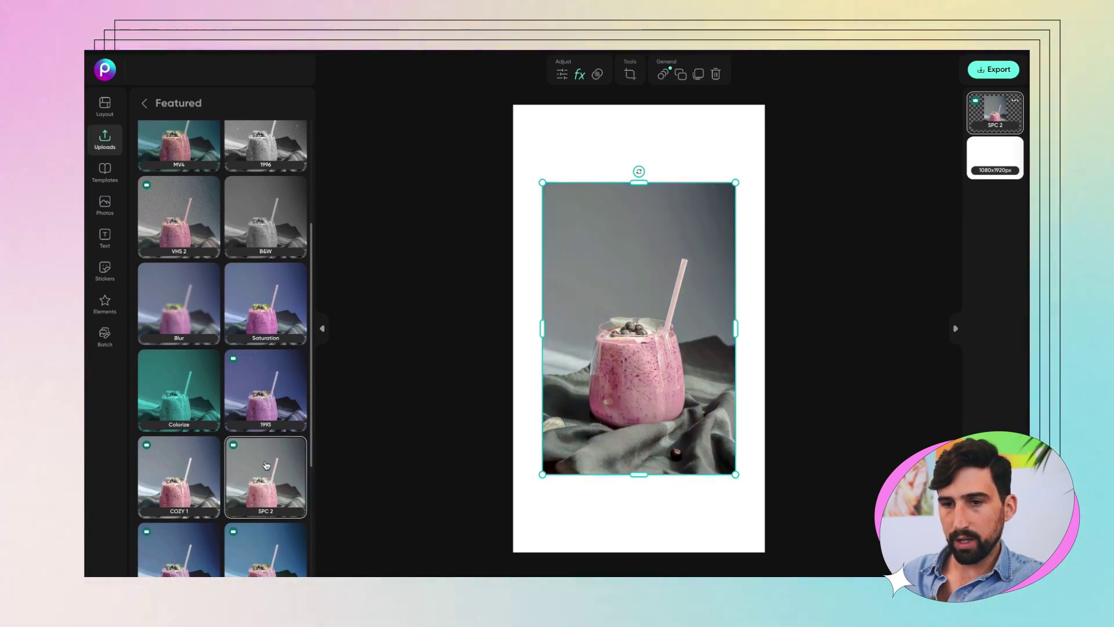
scroll(266, 453, up, 1)
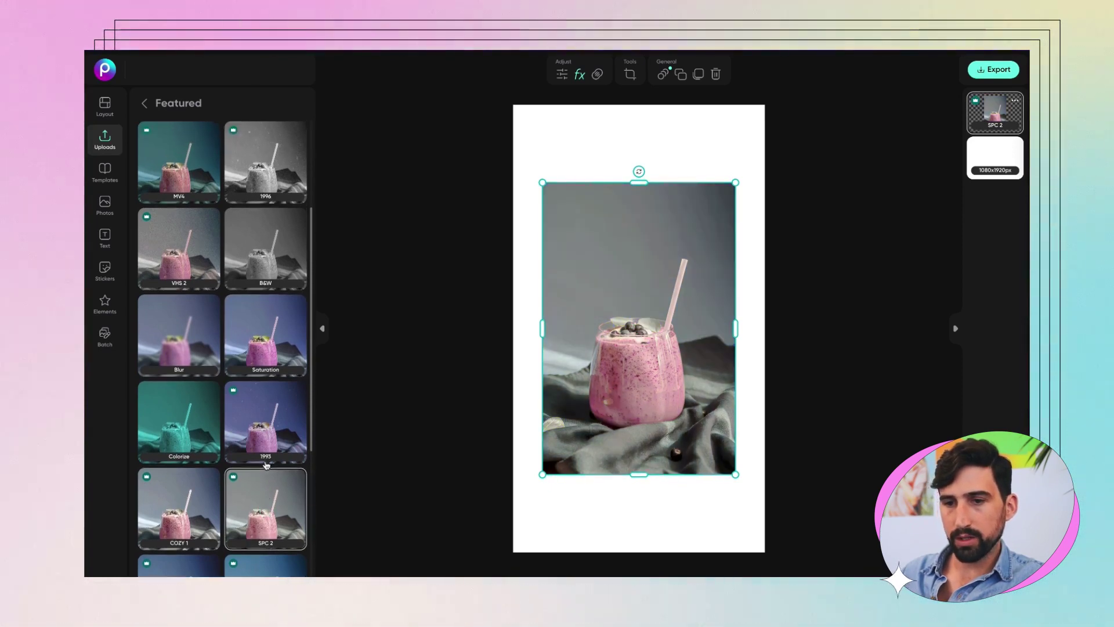
click(265, 433)
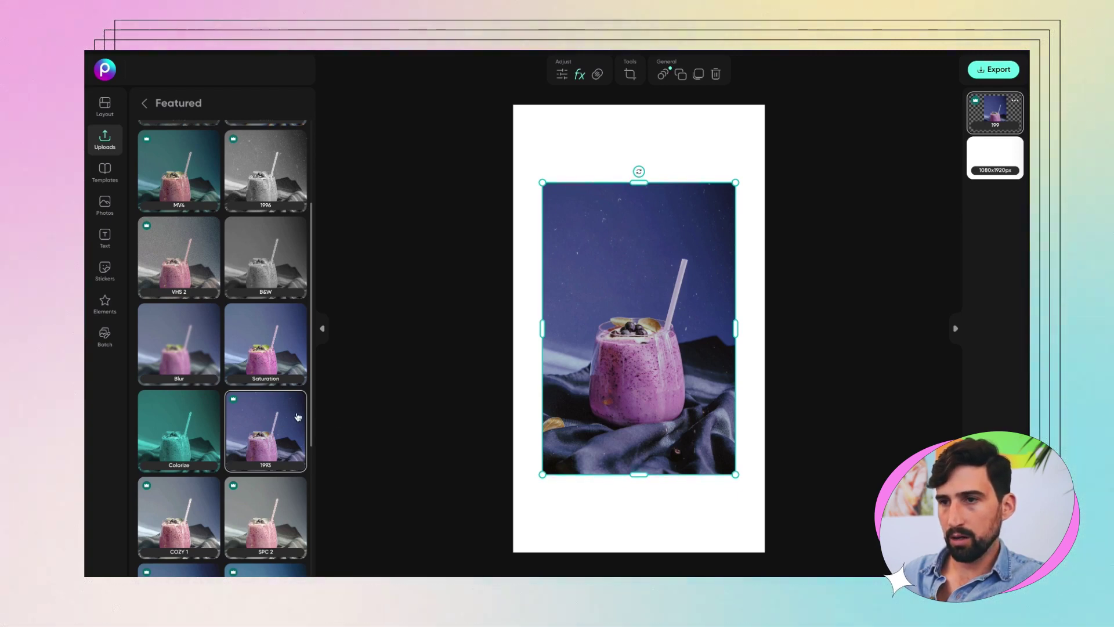
click(552, 145)
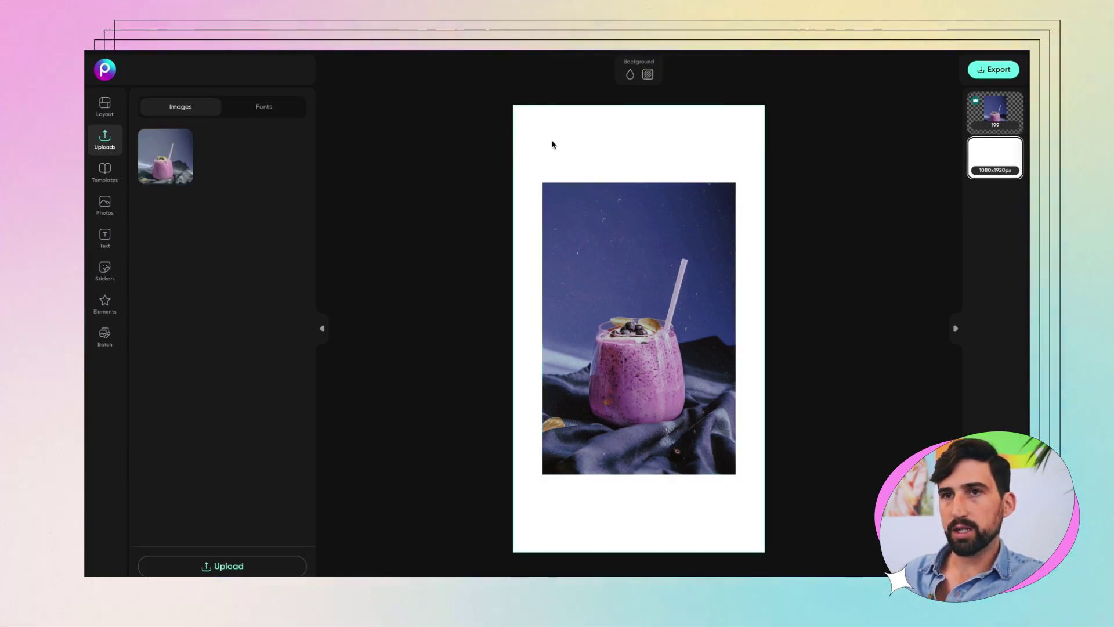
Recolour the page background by eyedropper-sampling the smoothie's purple, #b17fab, after trying teal.
click(630, 75)
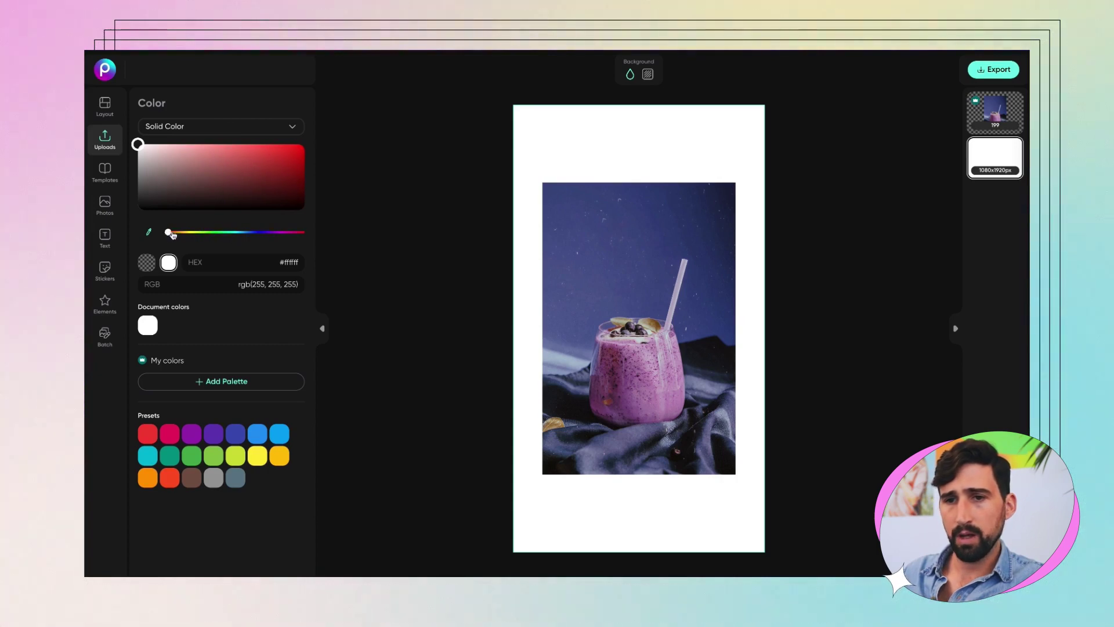
drag(172, 234, 237, 232)
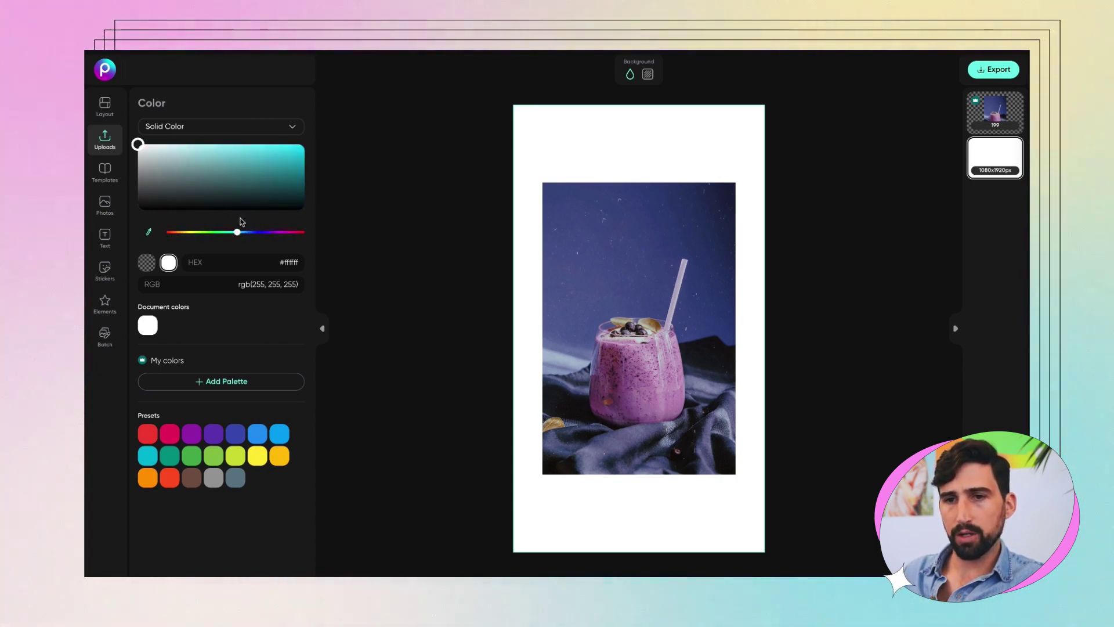
drag(152, 155, 189, 144)
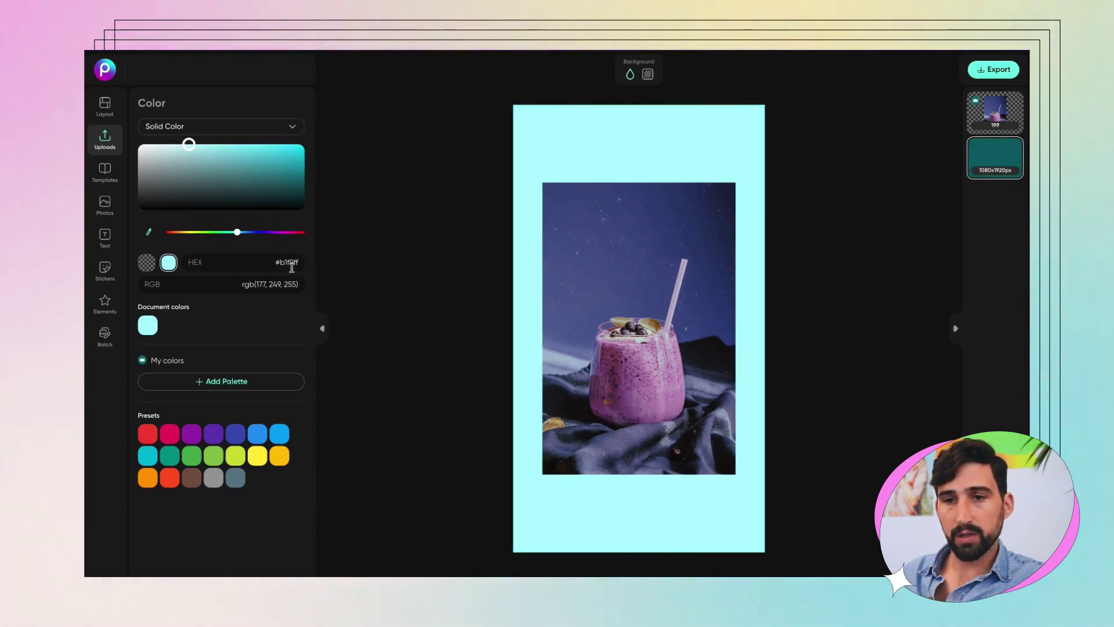
click(149, 232)
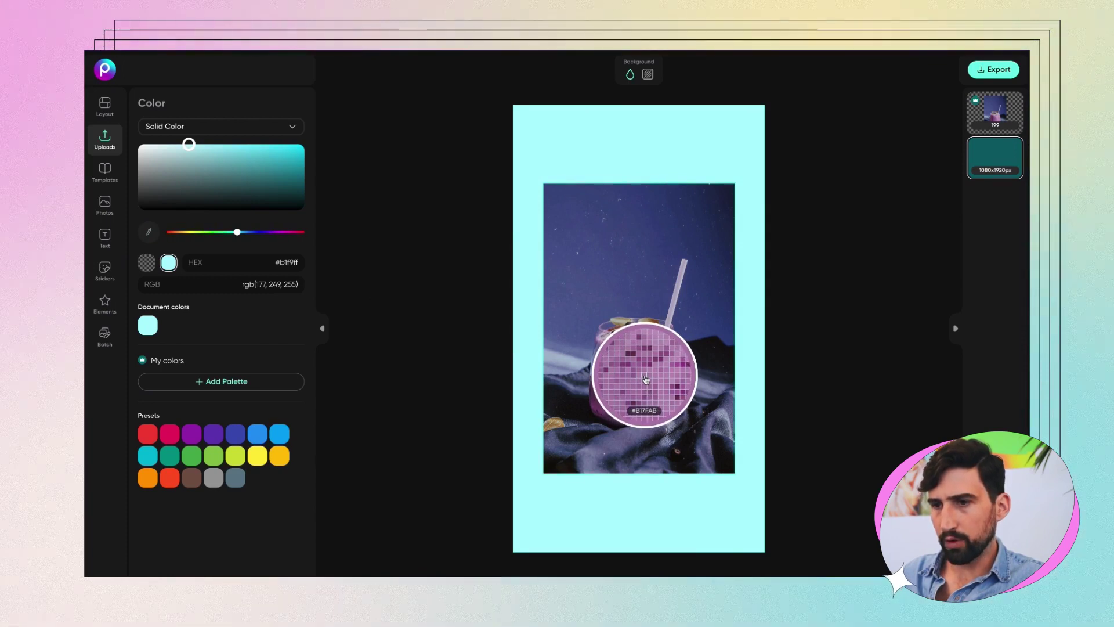
click(645, 380)
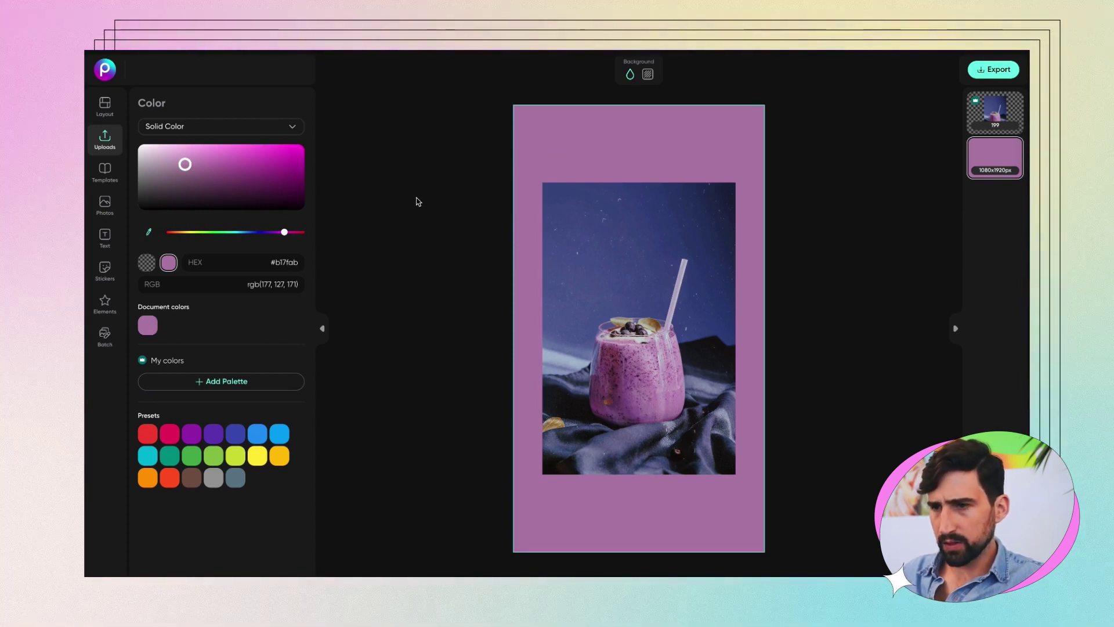
click(447, 202)
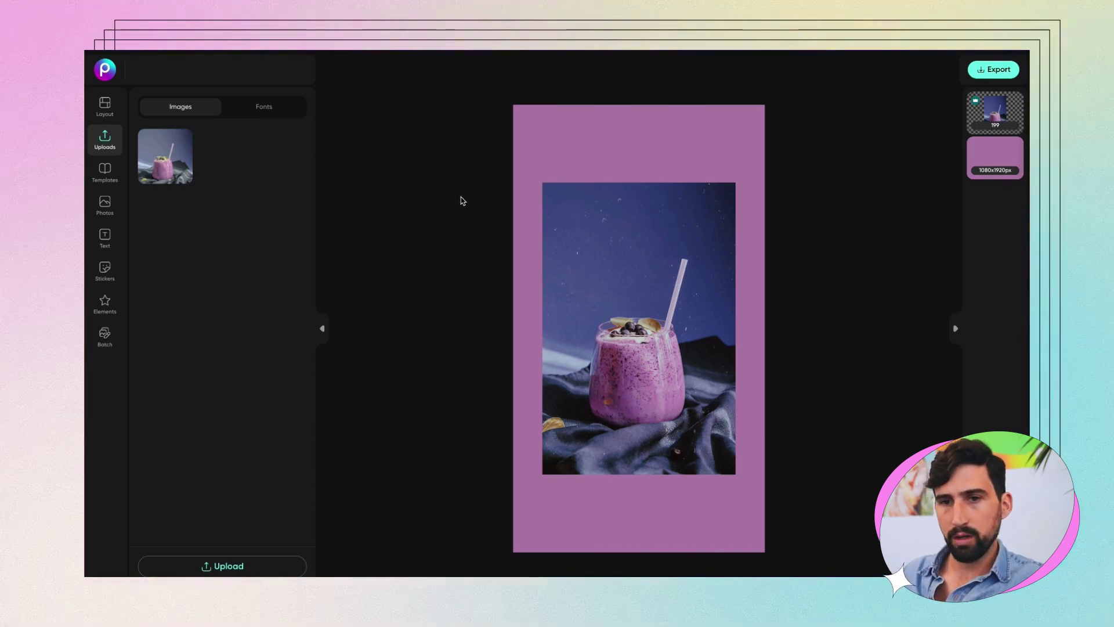
Search the stock Photos library for 'folded paper text' to find paper textures.
click(103, 205)
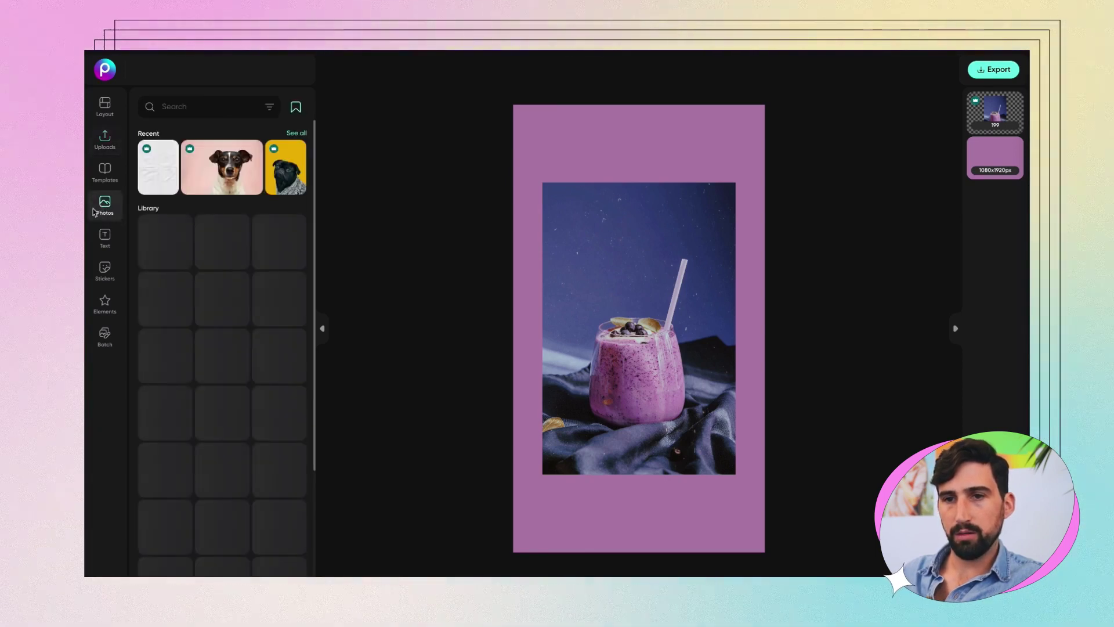
click(170, 108)
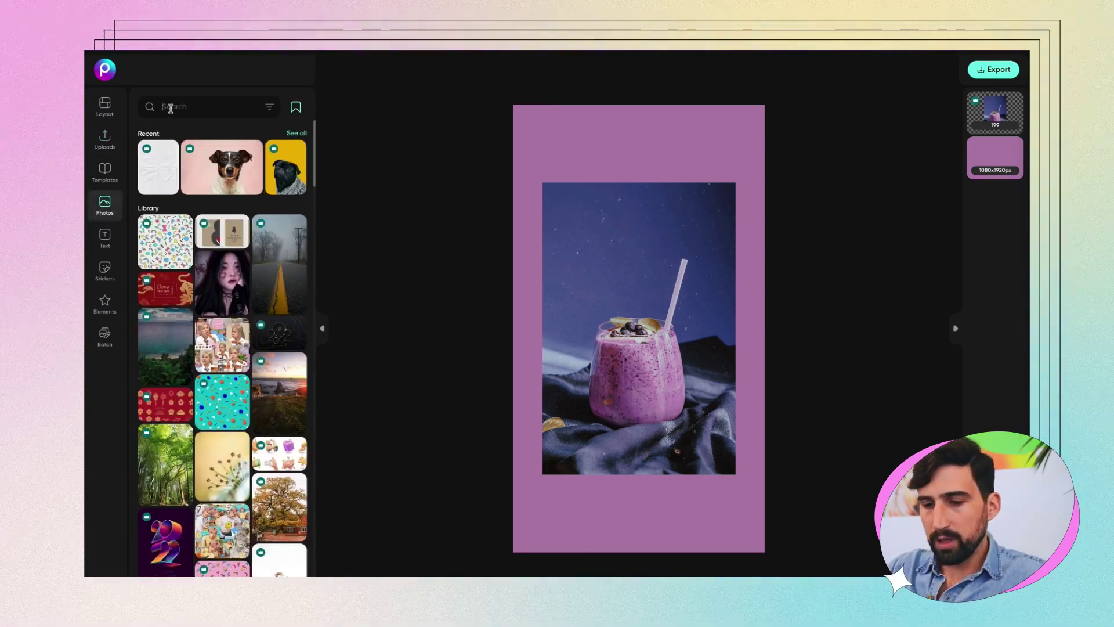
text(fold)
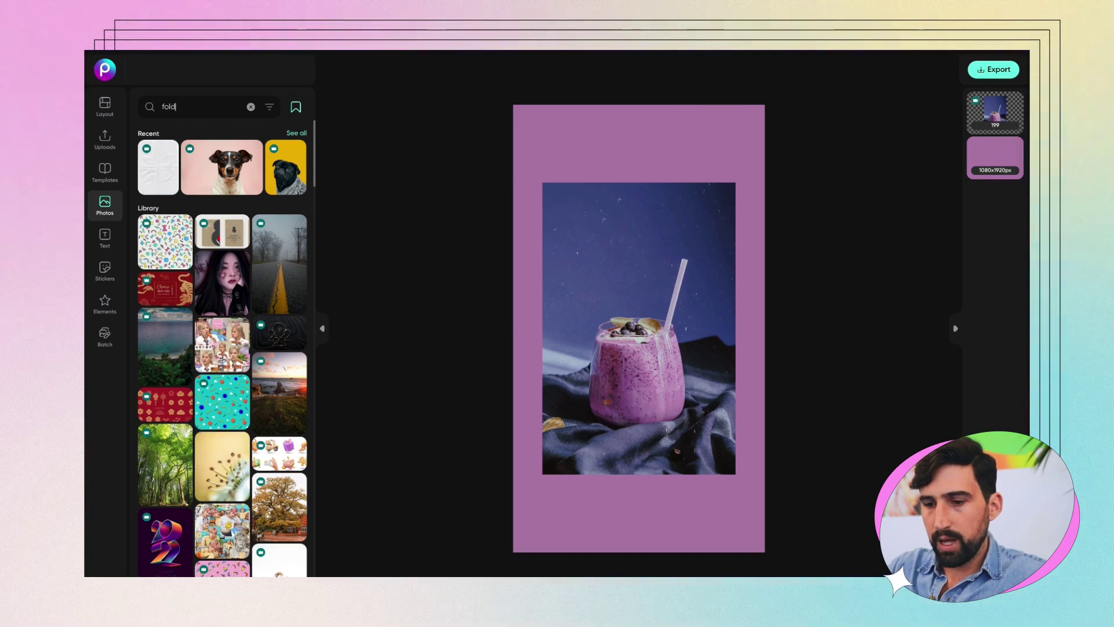
text(ed paper texture)
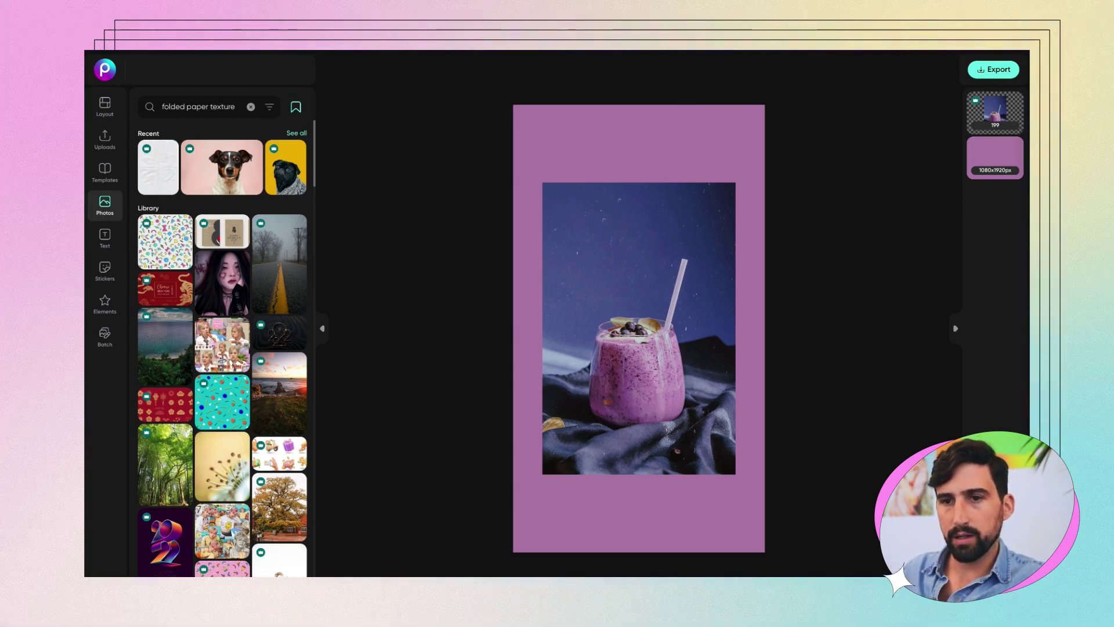
key(Return)
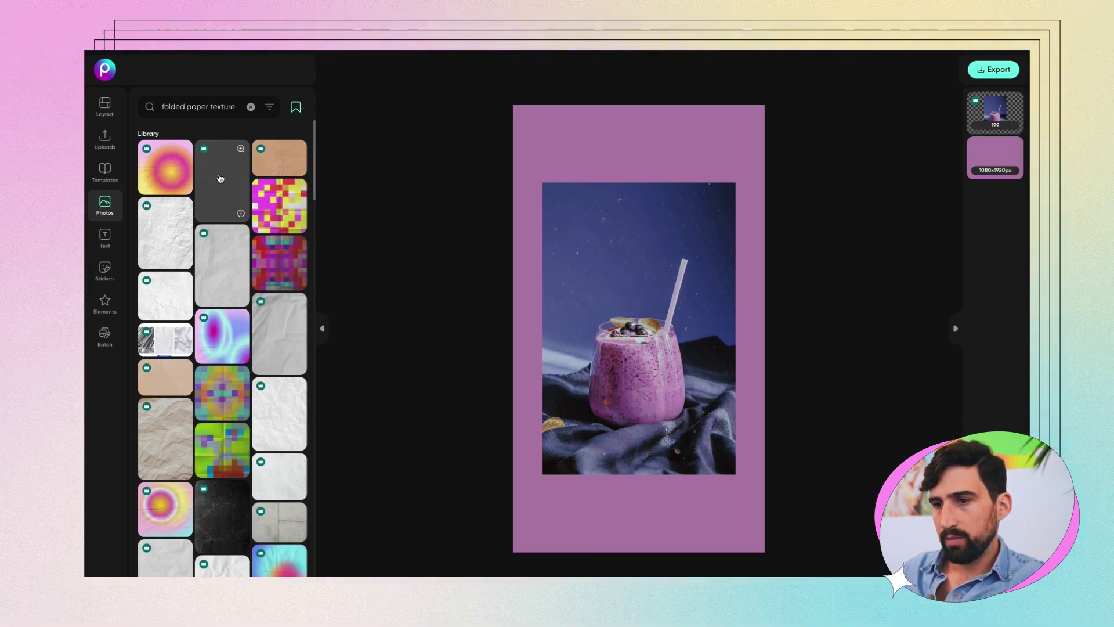
Add a white folded-paper photo and stretch it to all four canvas edges.
click(221, 178)
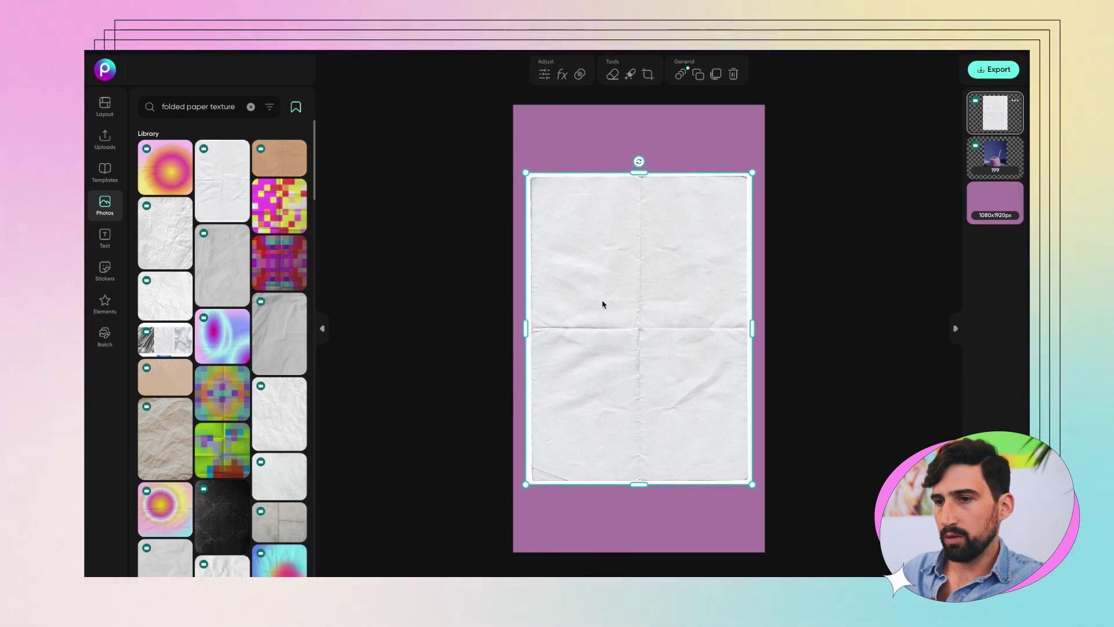
drag(639, 172, 643, 105)
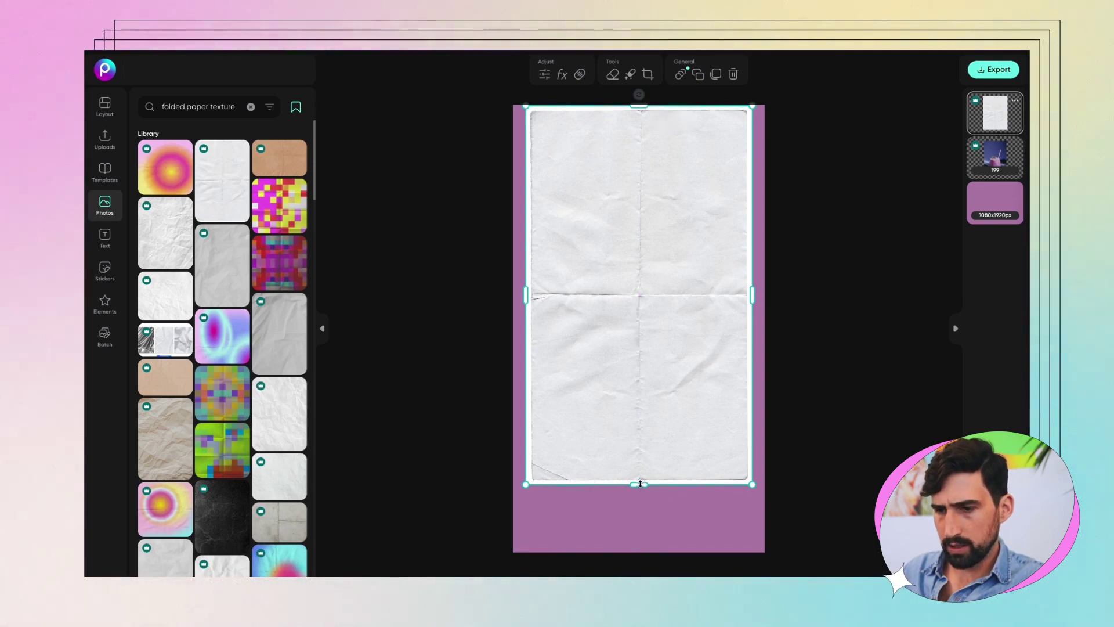
drag(639, 485, 651, 553)
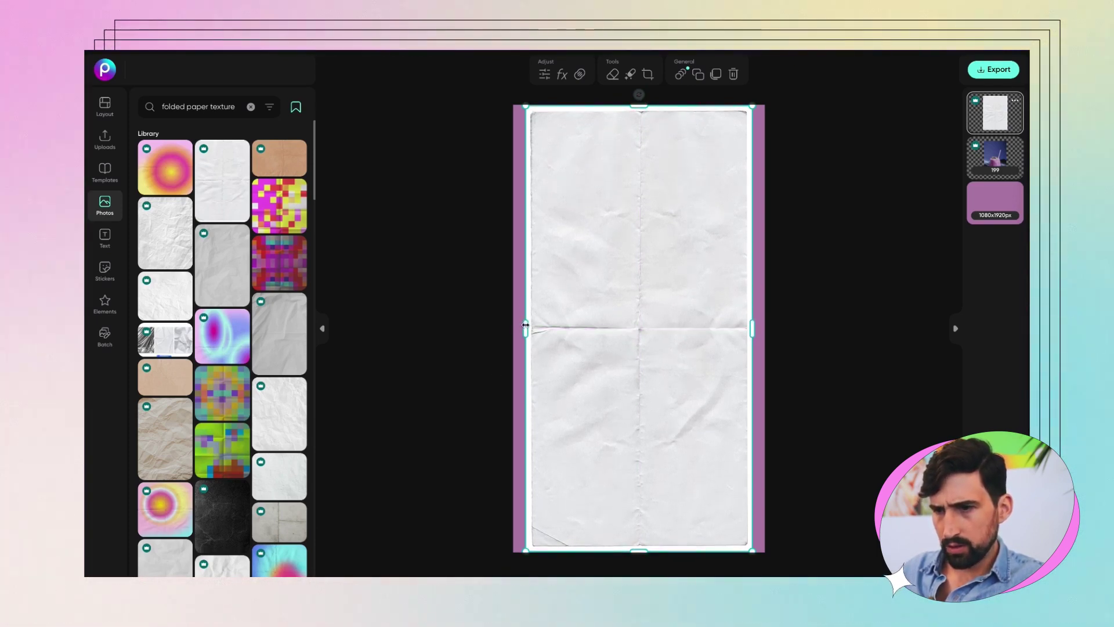
drag(526, 329, 505, 325)
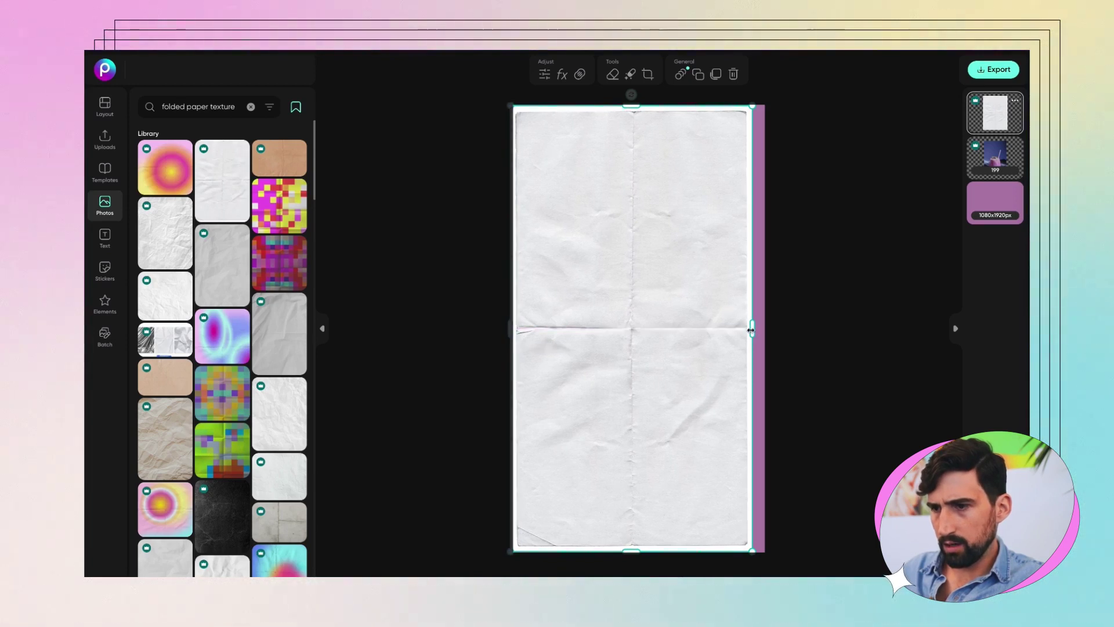
drag(751, 331, 766, 330)
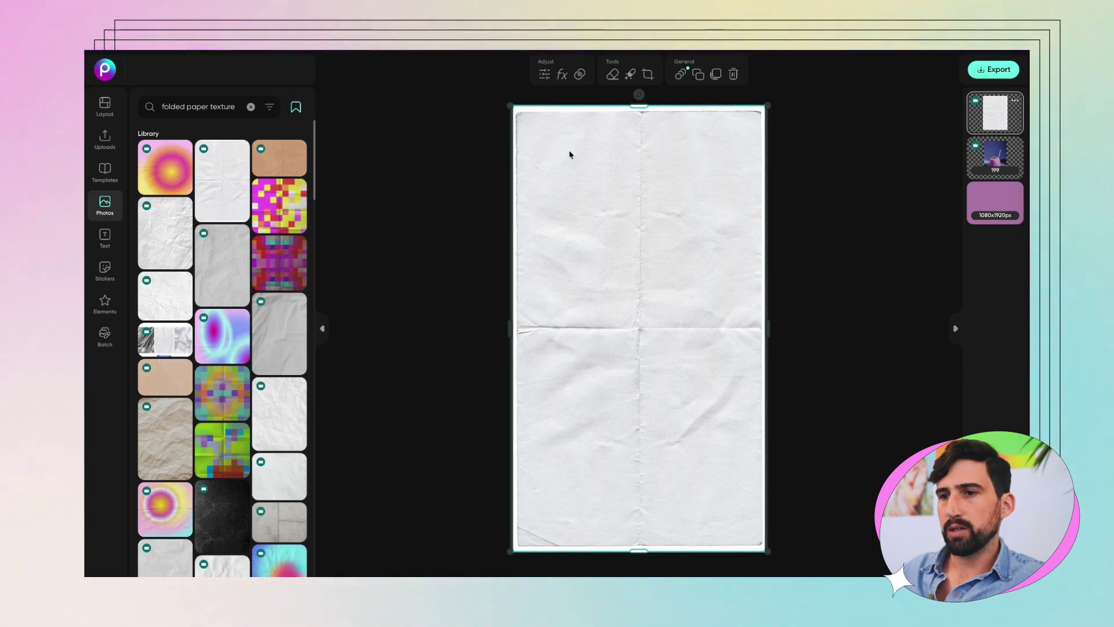
click(578, 75)
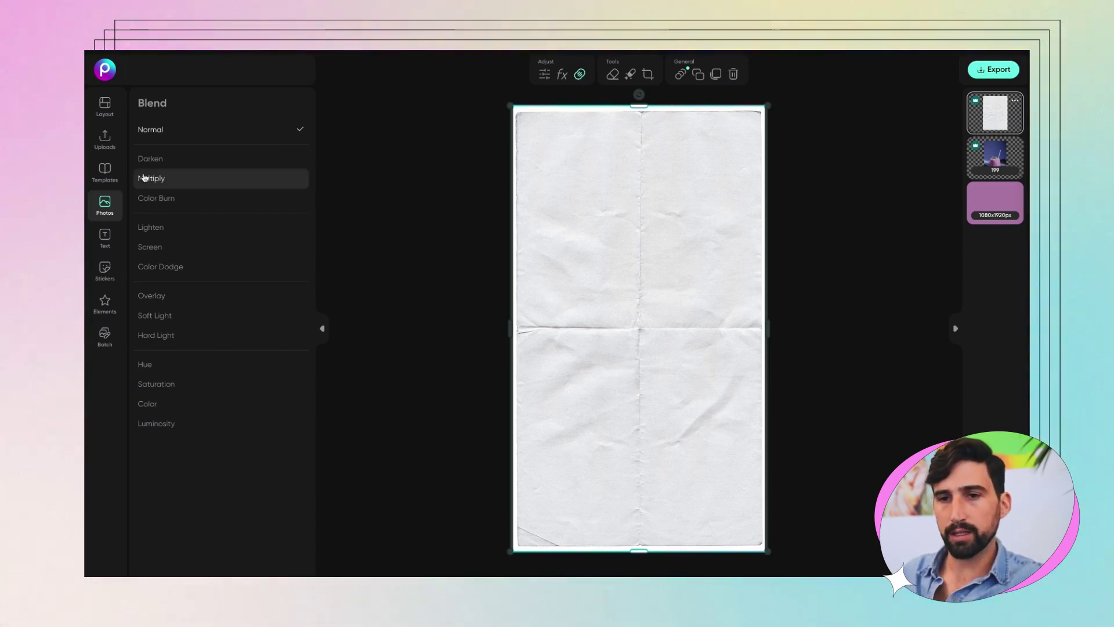
Preview Color Burn on the paper layer, then settle on Multiply blending.
click(159, 199)
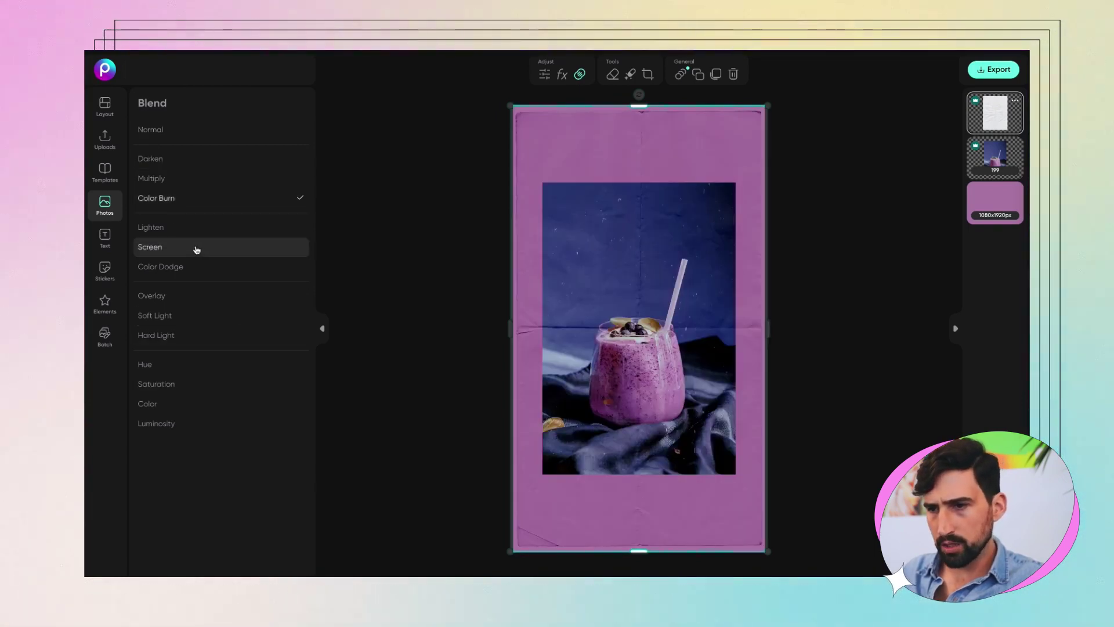
click(152, 180)
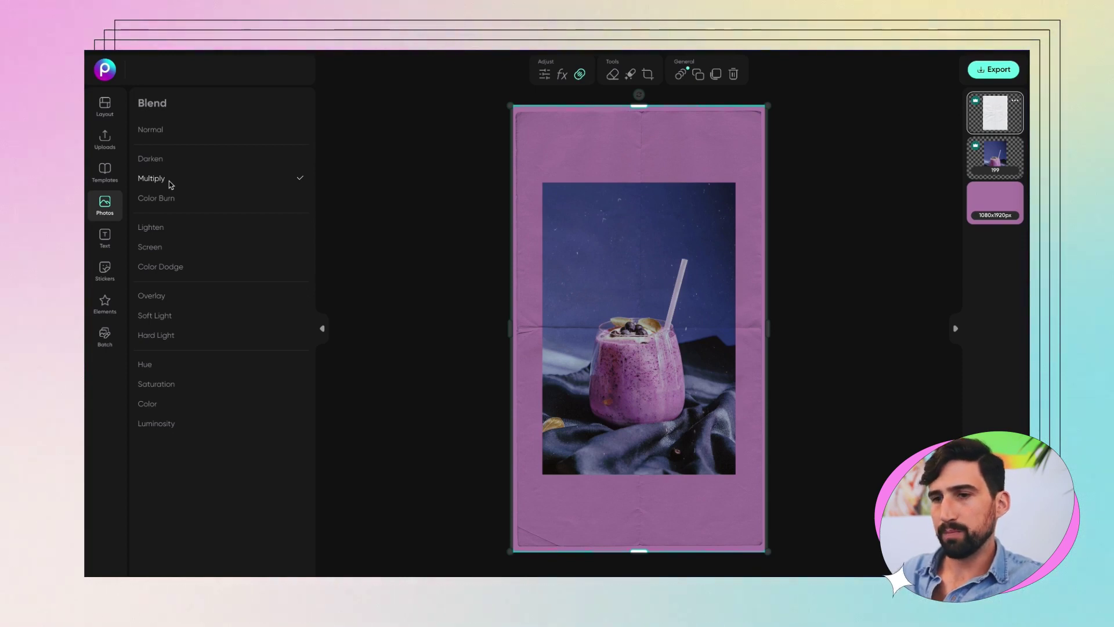
click(423, 210)
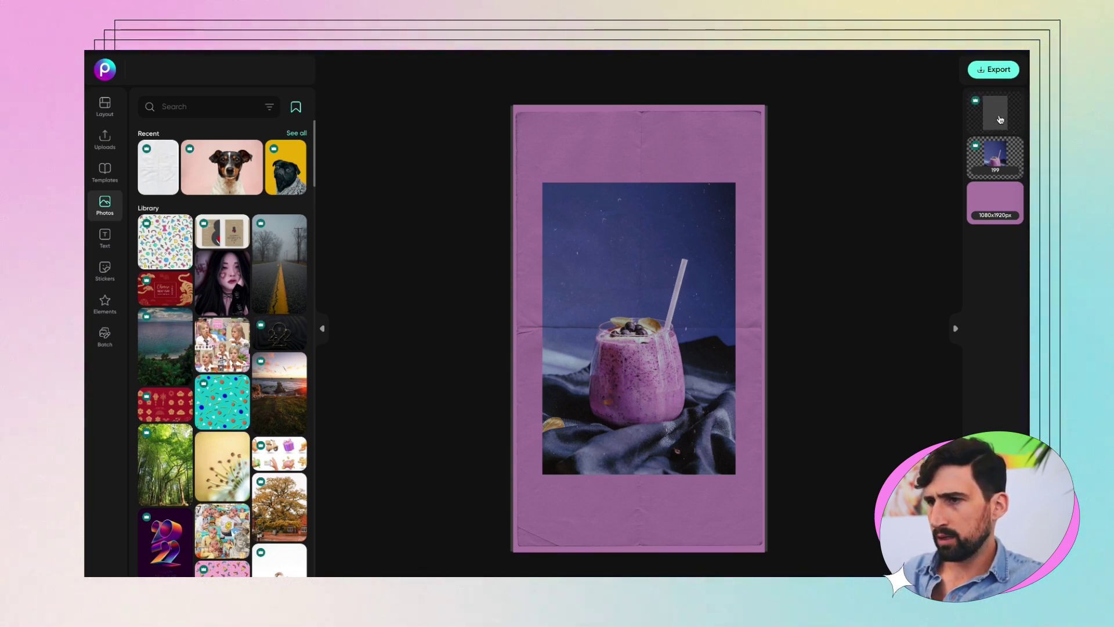
Move the paper texture layer below the smoothie photo layer, then deselect to review the composition.
click(999, 119)
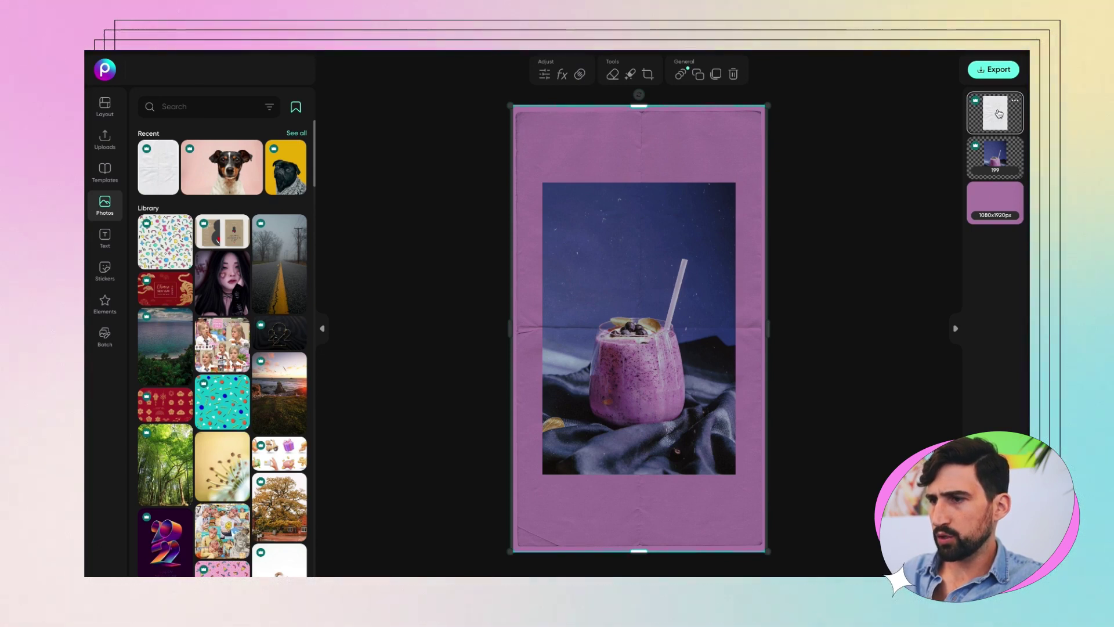
drag(998, 121, 1000, 162)
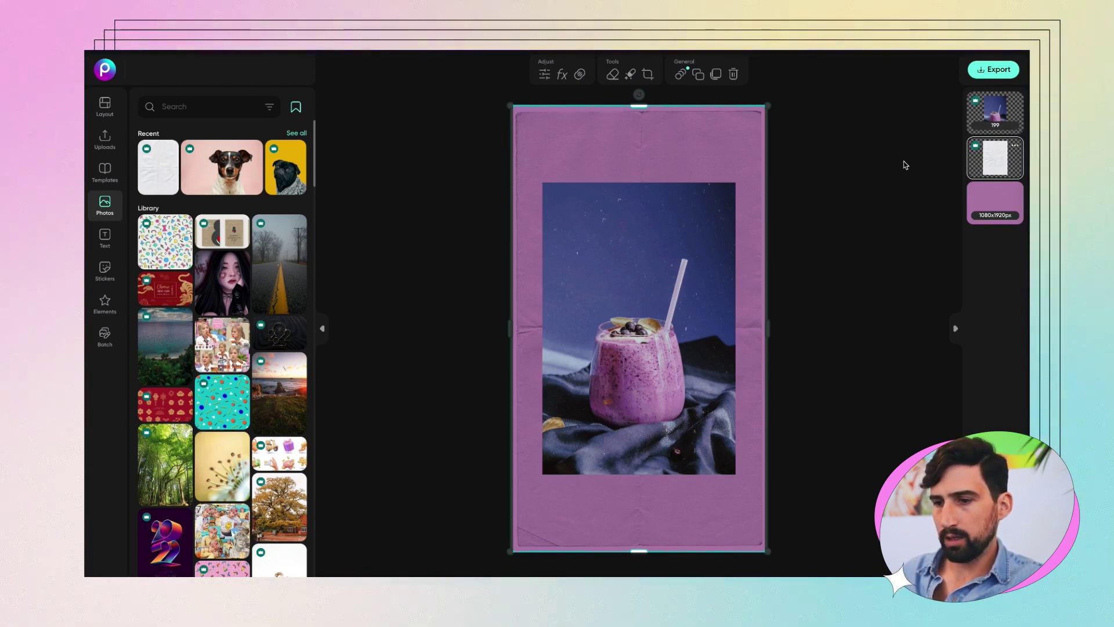
click(904, 251)
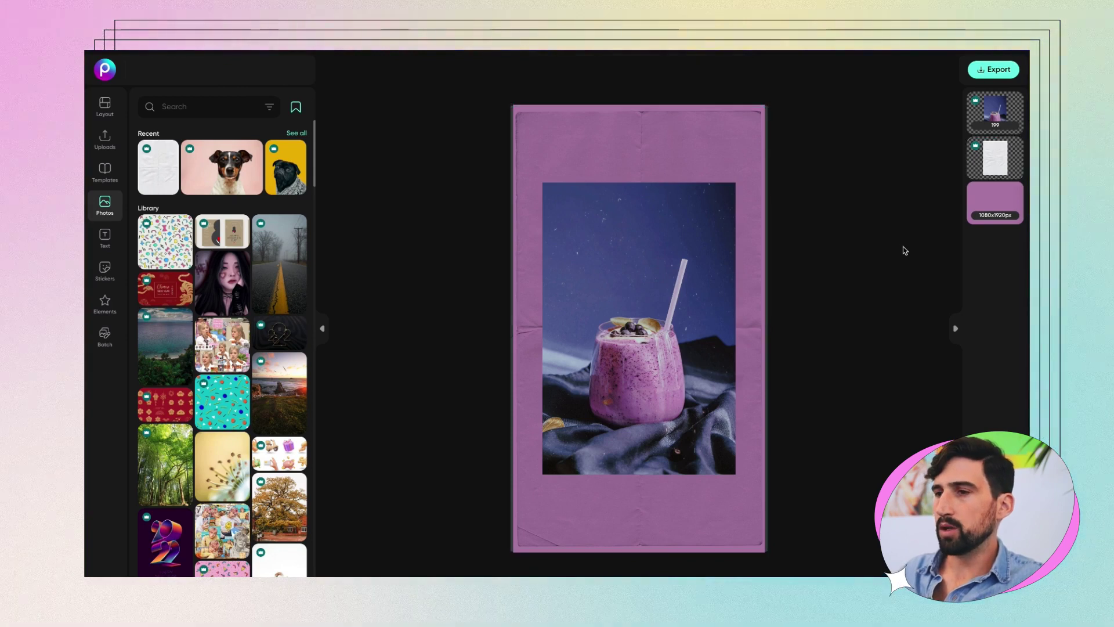
In the export settings, rename the file to 'Zoch's Smoo'.
click(991, 71)
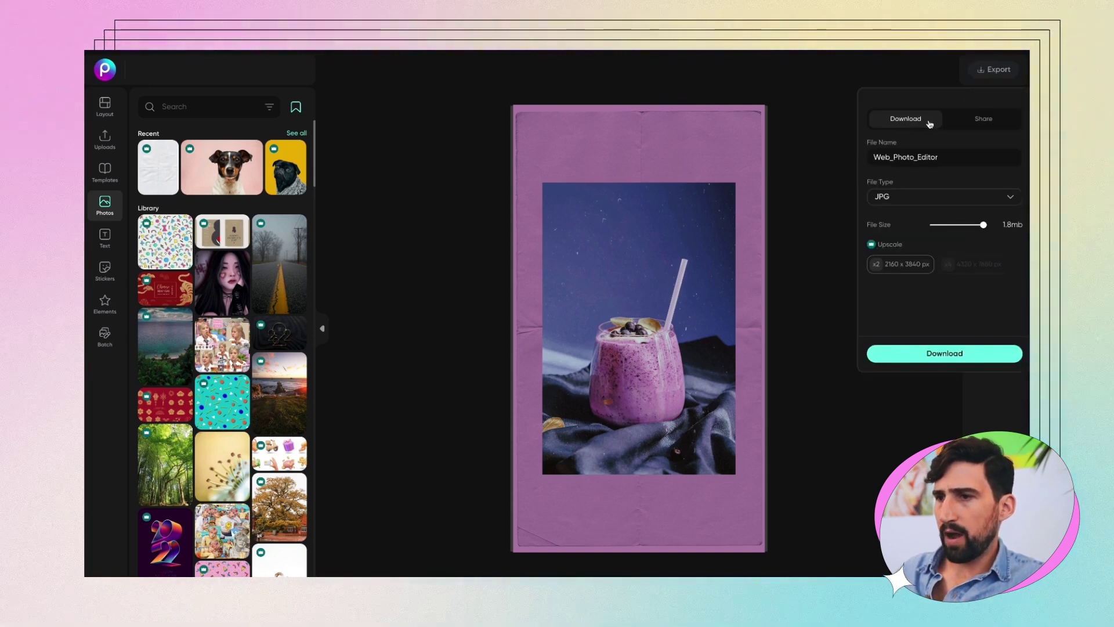
double_click(895, 160)
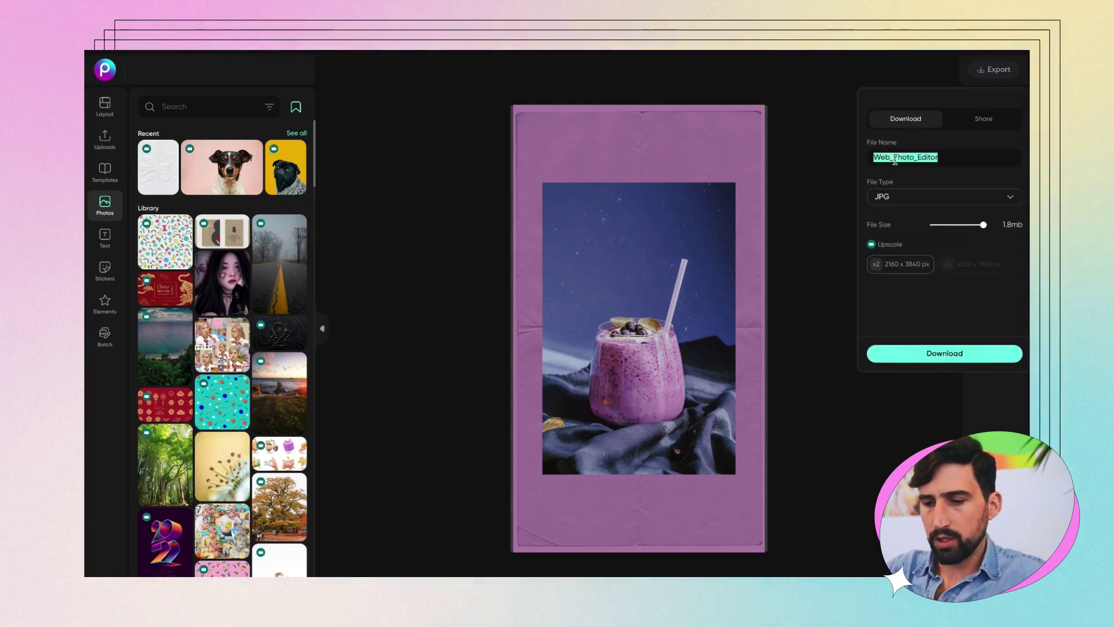
text(Zo)
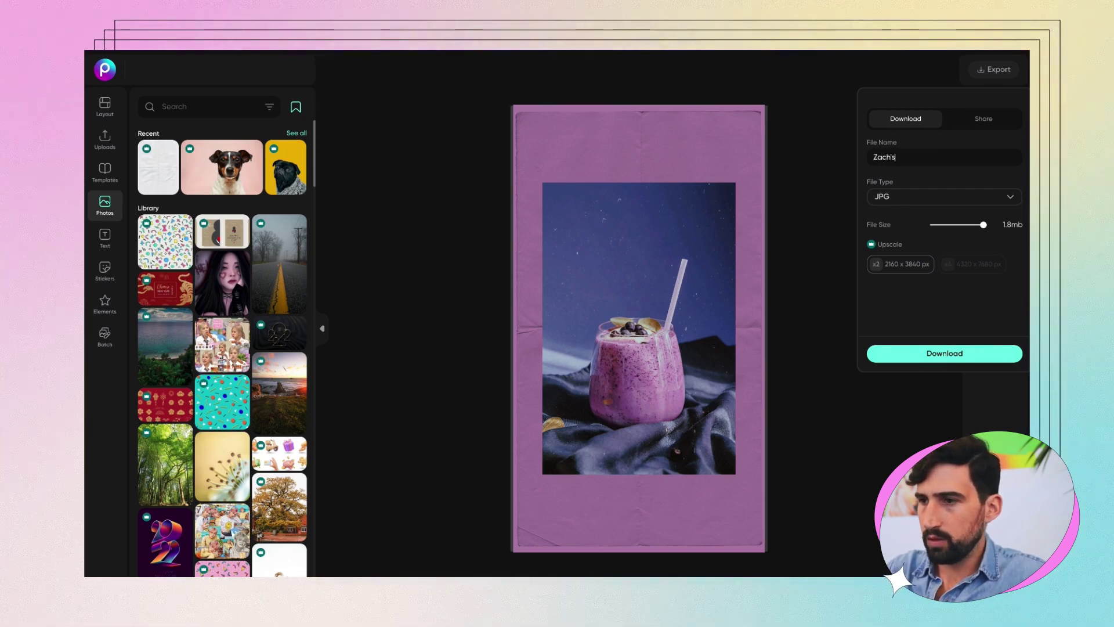
text(ch's Smoothie)
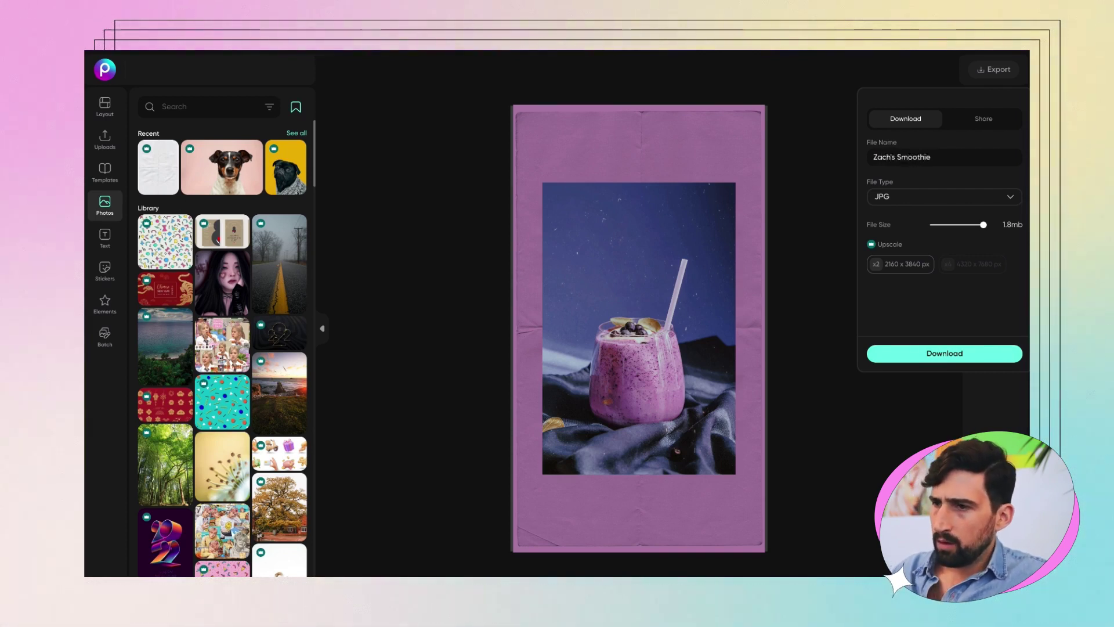
Keep JPG as the format, set the file size to 1.8 MB (2× upscale, 2160 × 3840), and download.
click(904, 199)
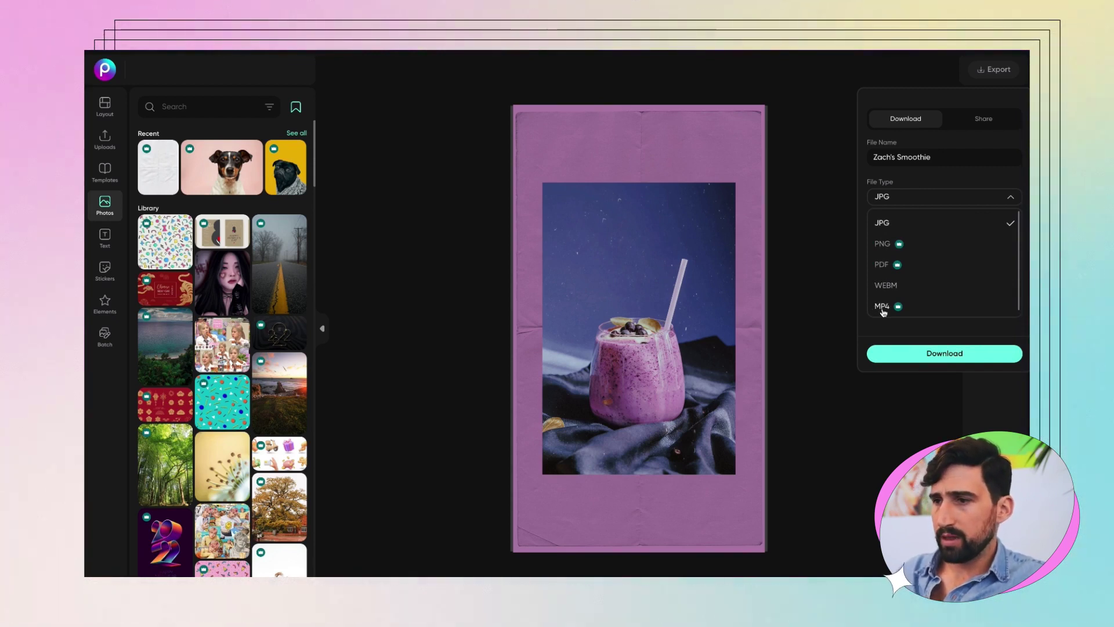
click(893, 225)
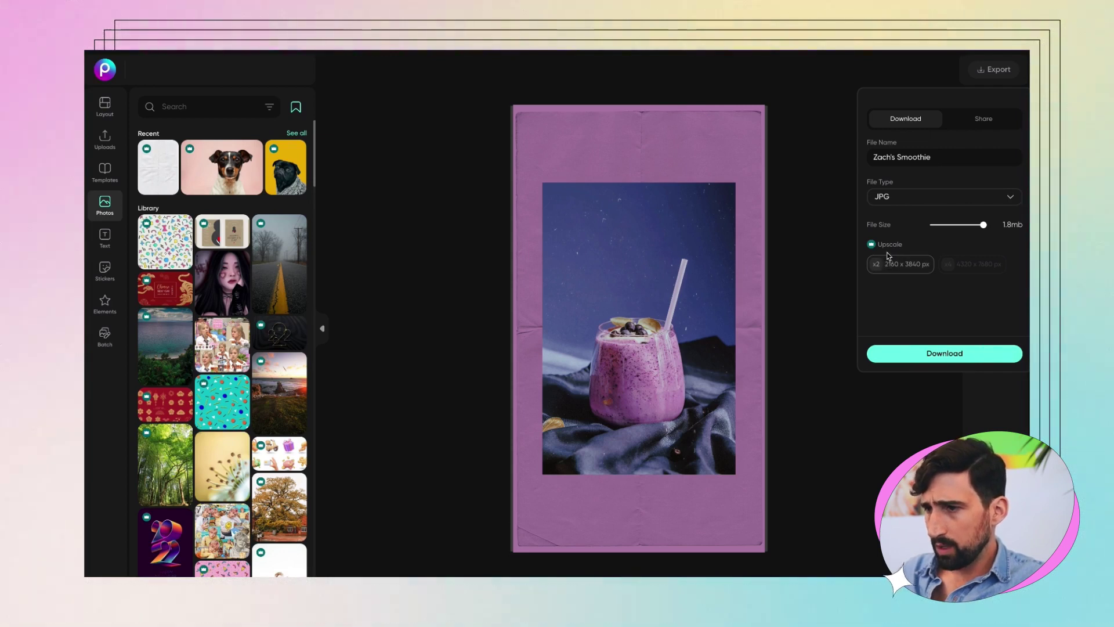
drag(982, 224, 1008, 226)
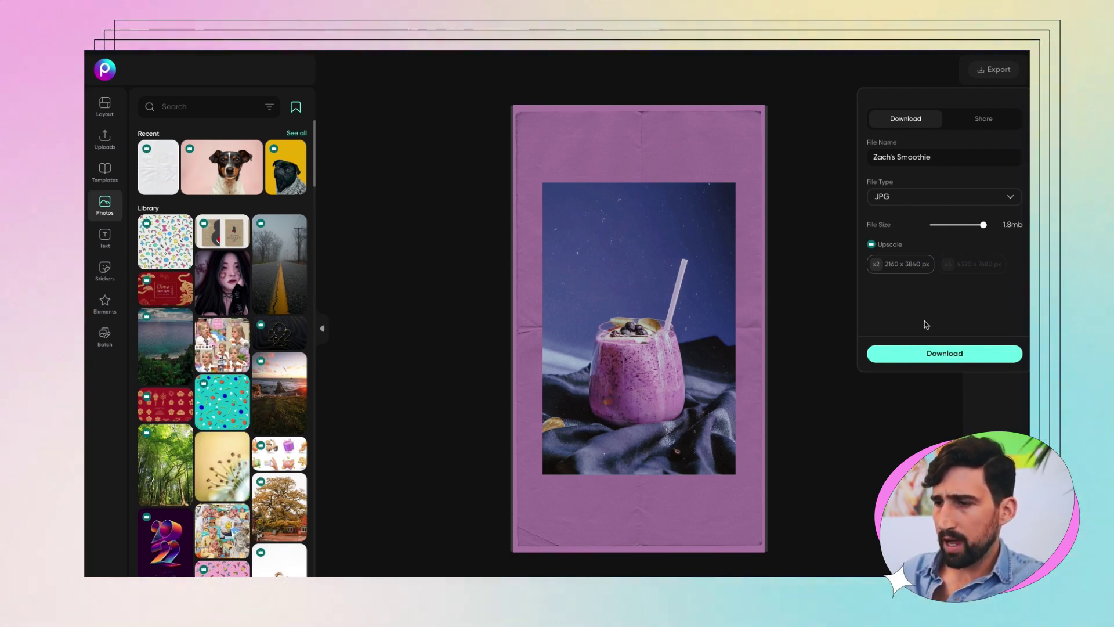
click(930, 354)
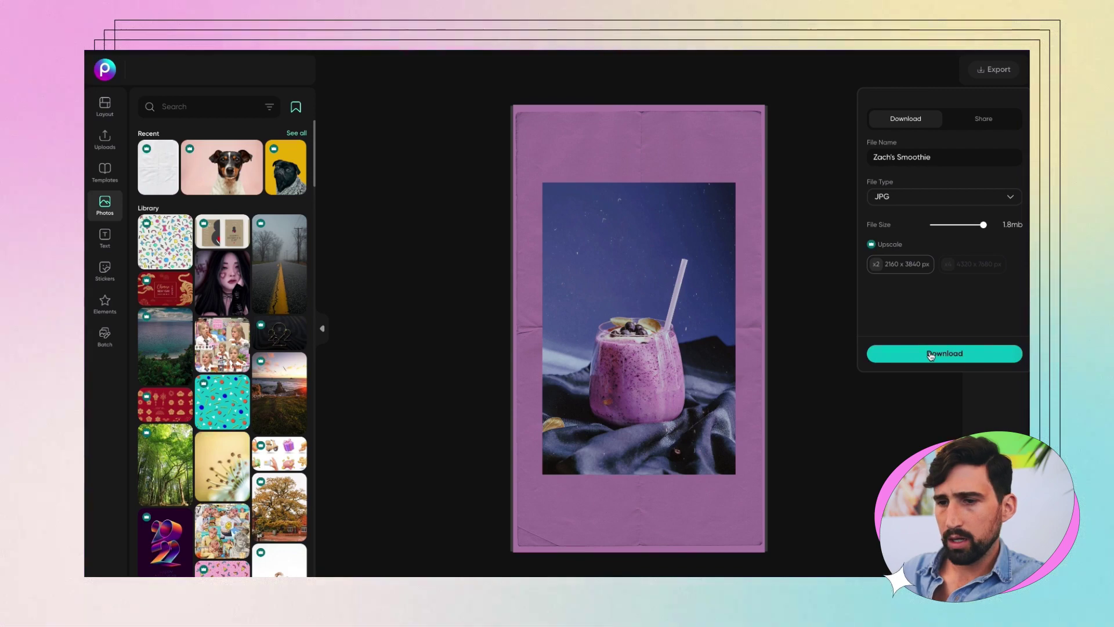